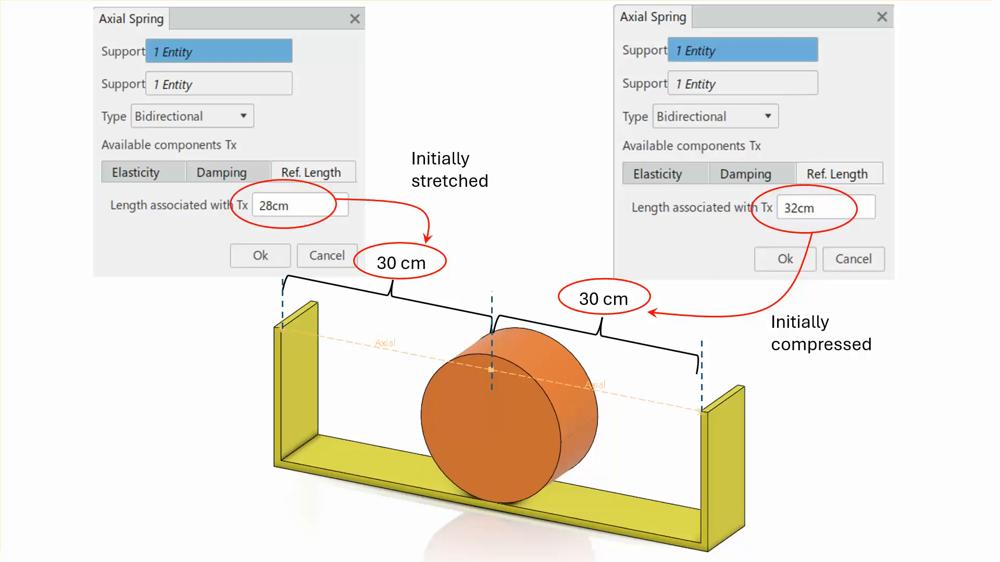
Step: Go through the remaining rolling disk slides, end the slide show and switch to 3DEXPERIENCE
{"action": "key", "text": "Right"}
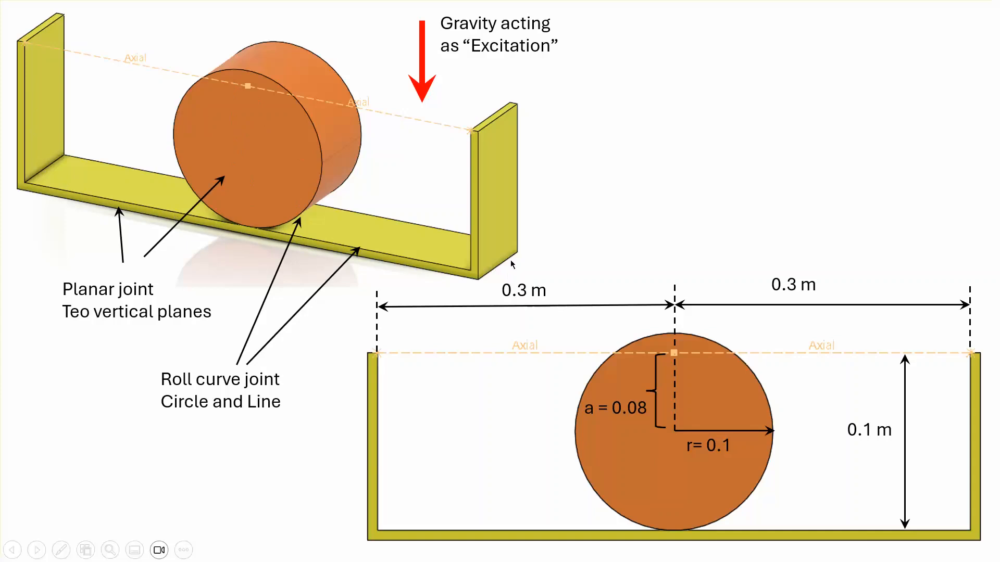
{"action": "left_click", "coordinate": [599, 210]}
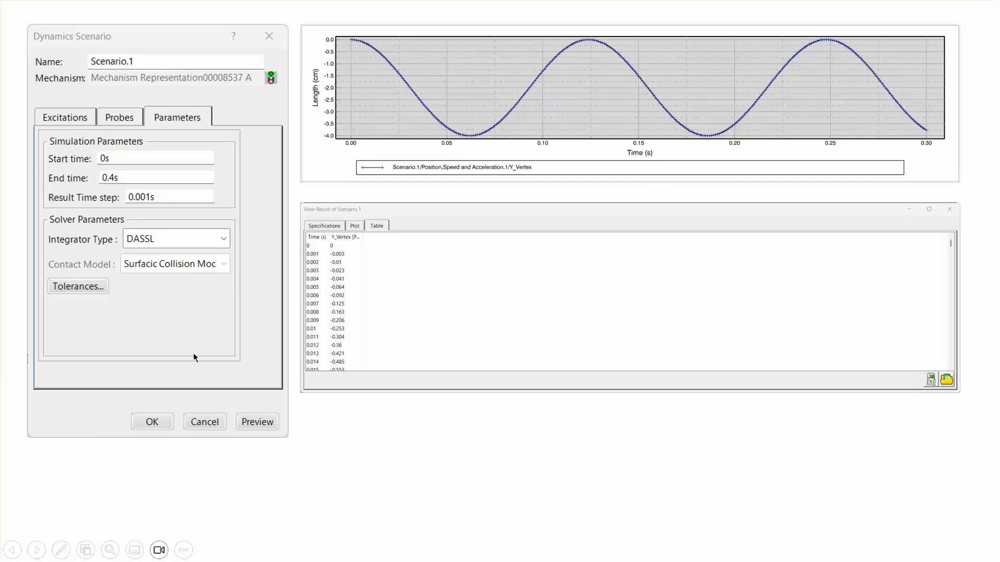
{"action": "left_click", "coordinate": [214, 353]}
{"action": "left_click", "coordinate": [214, 353]}
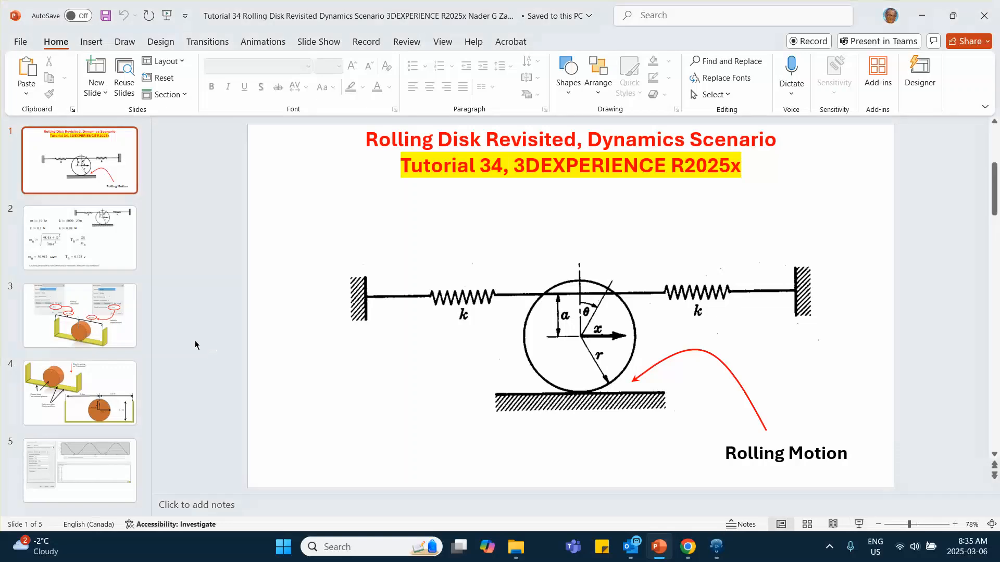
{"action": "left_click", "coordinate": [717, 547]}
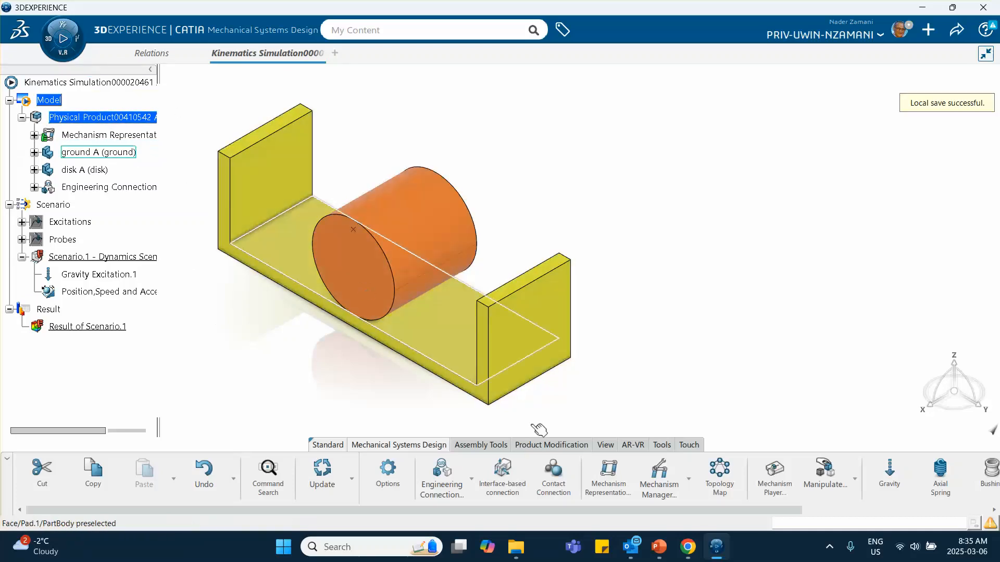
Step: Review the joints in the Mechanism Manager, and force-compute Scenario.1 to generate its results
{"action": "left_click", "coordinate": [648, 476]}
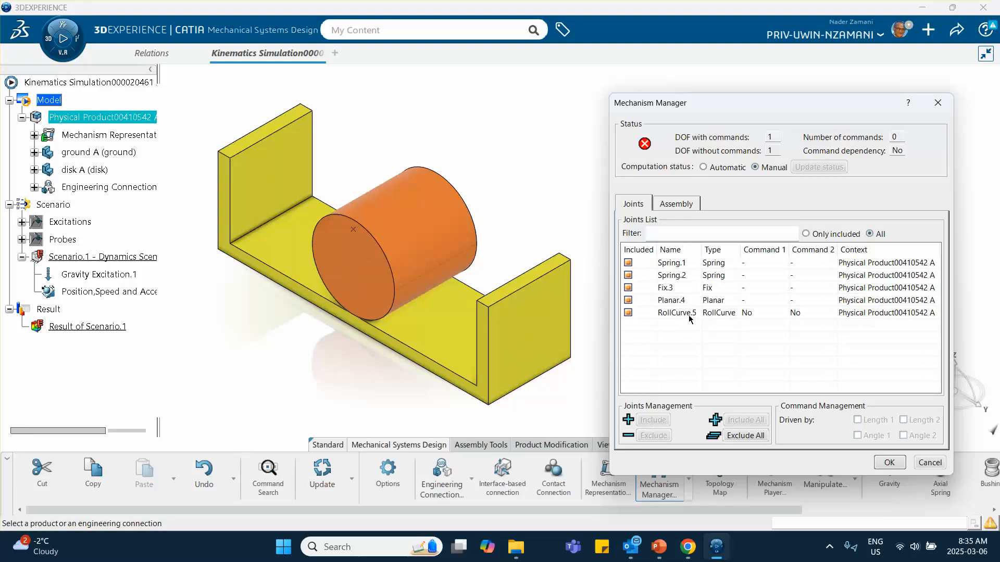
{"action": "left_click", "coordinate": [889, 463]}
{"action": "middle_click_drag", "start_coordinate": [670, 362], "coordinate": [709, 337]}
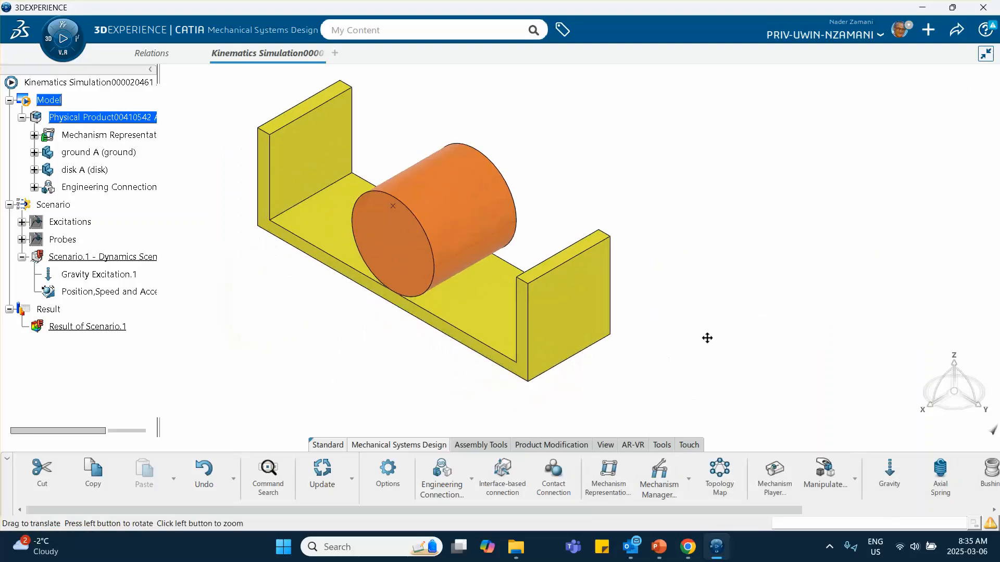
{"action": "right_click", "coordinate": [112, 257]}
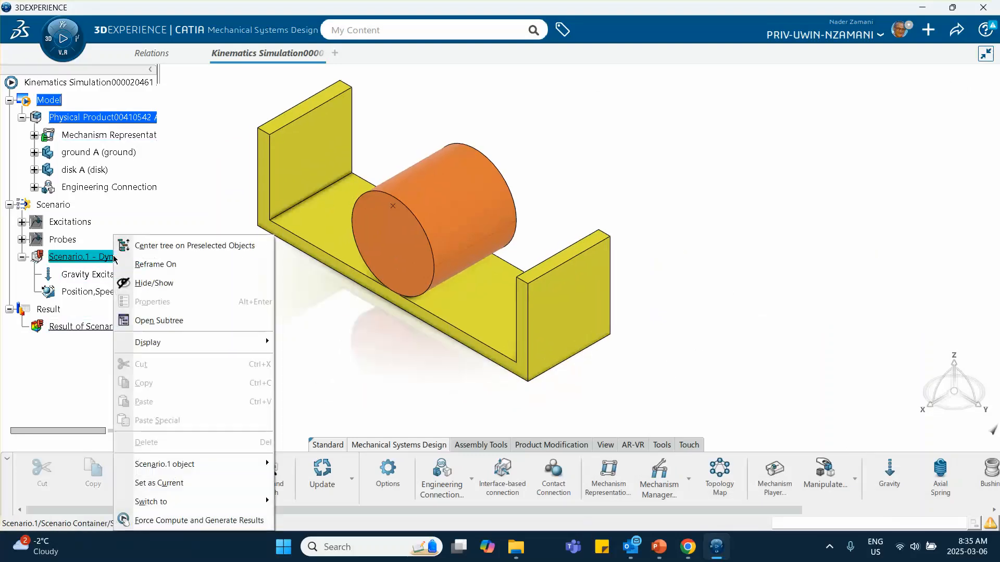
{"action": "left_click", "coordinate": [182, 521]}
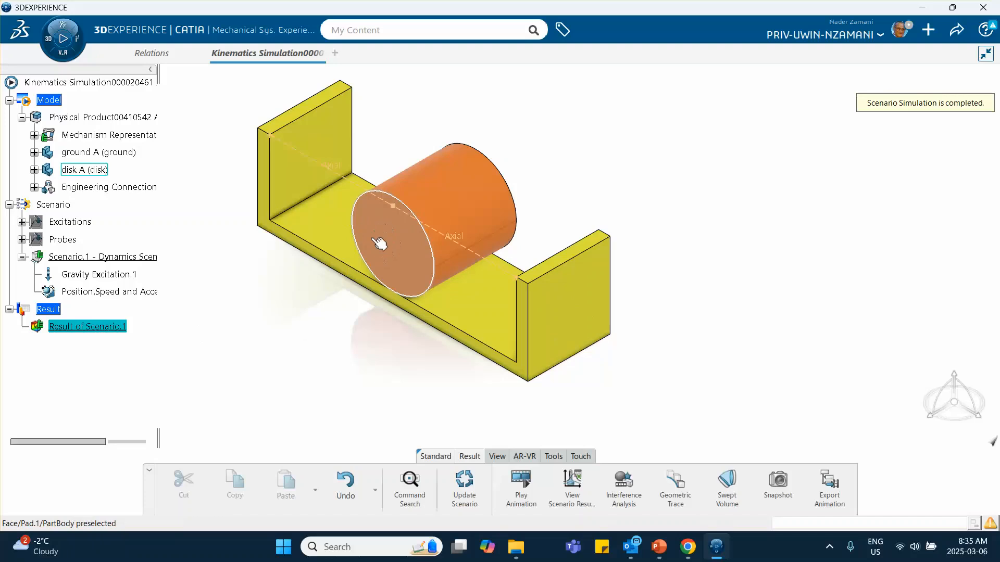
Step: Exclude the Planar.4 joint from the mechanism and force-compute Scenario.1 without it
{"action": "left_click", "coordinate": [33, 136]}
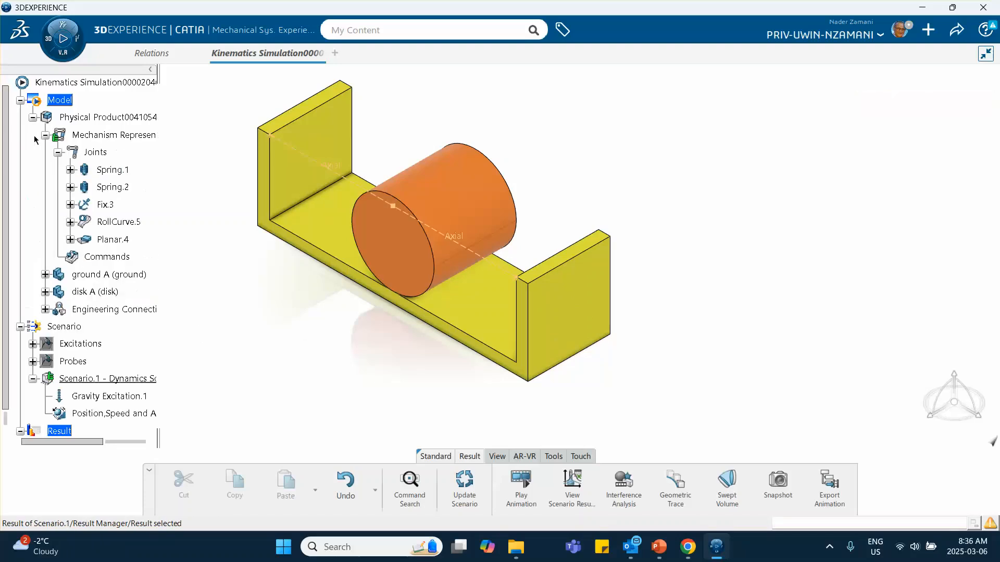
{"action": "double_click", "coordinate": [110, 137]}
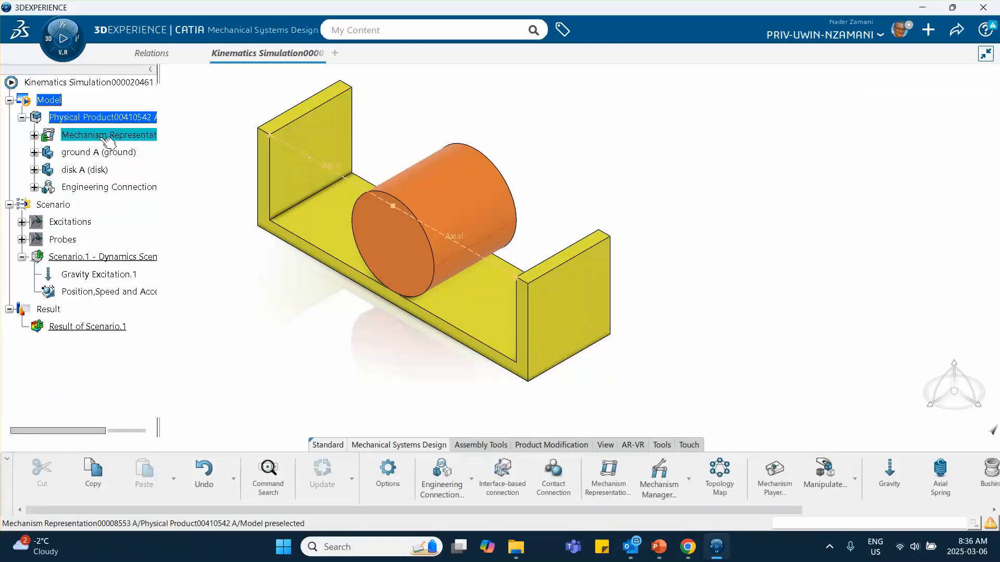
{"action": "left_click", "coordinate": [659, 475]}
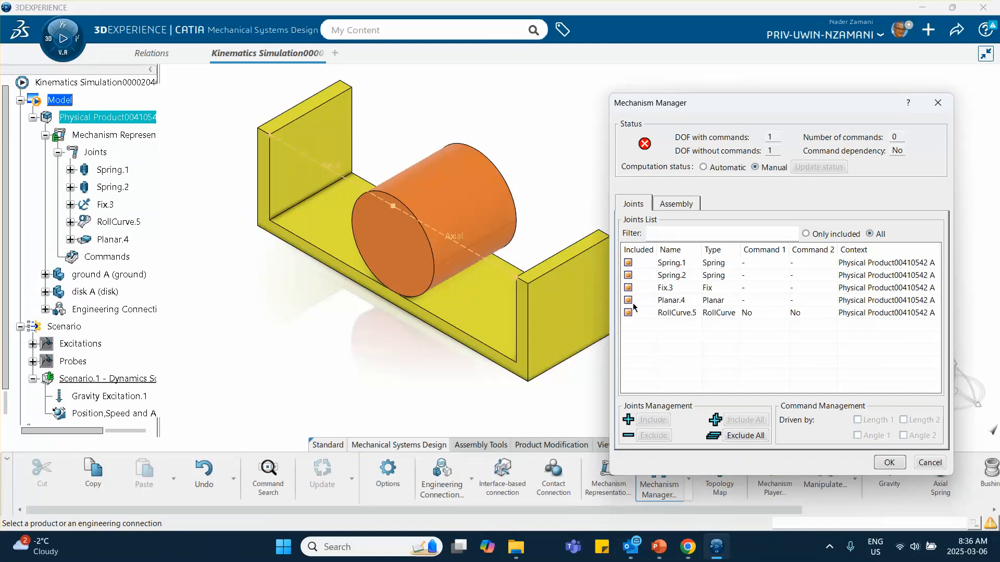
{"action": "left_click", "coordinate": [628, 300]}
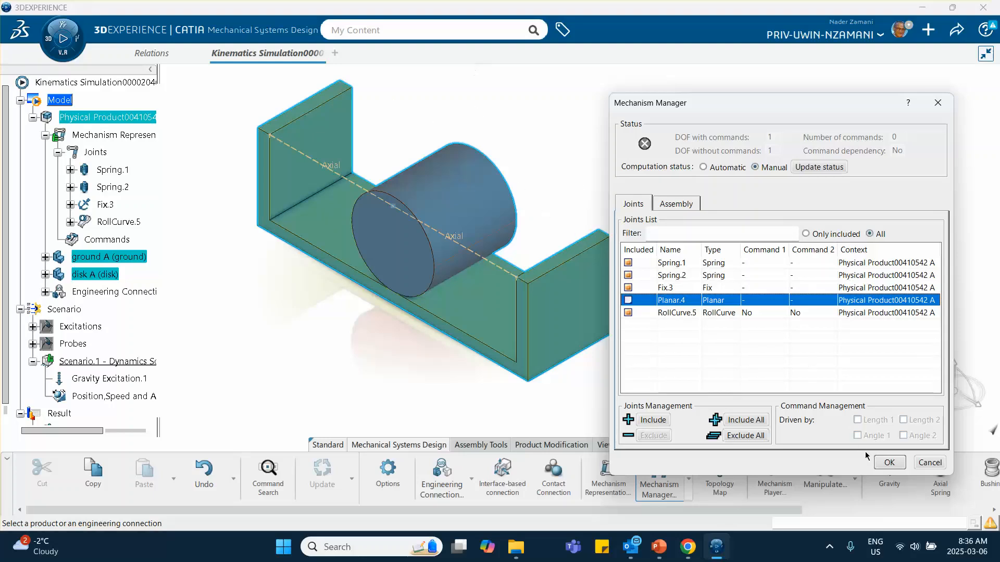
{"action": "left_click", "coordinate": [889, 462]}
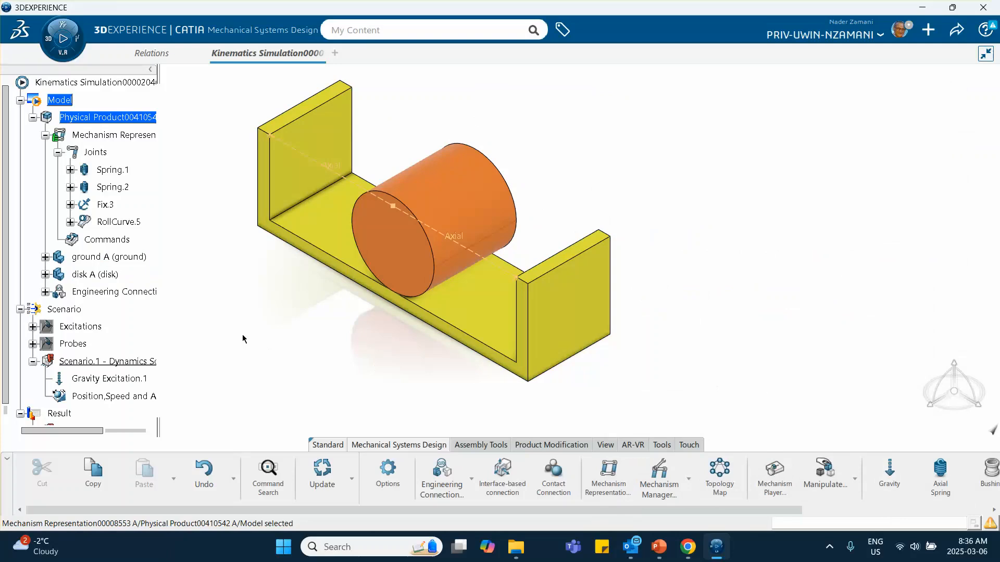
{"action": "right_click", "coordinate": [122, 365]}
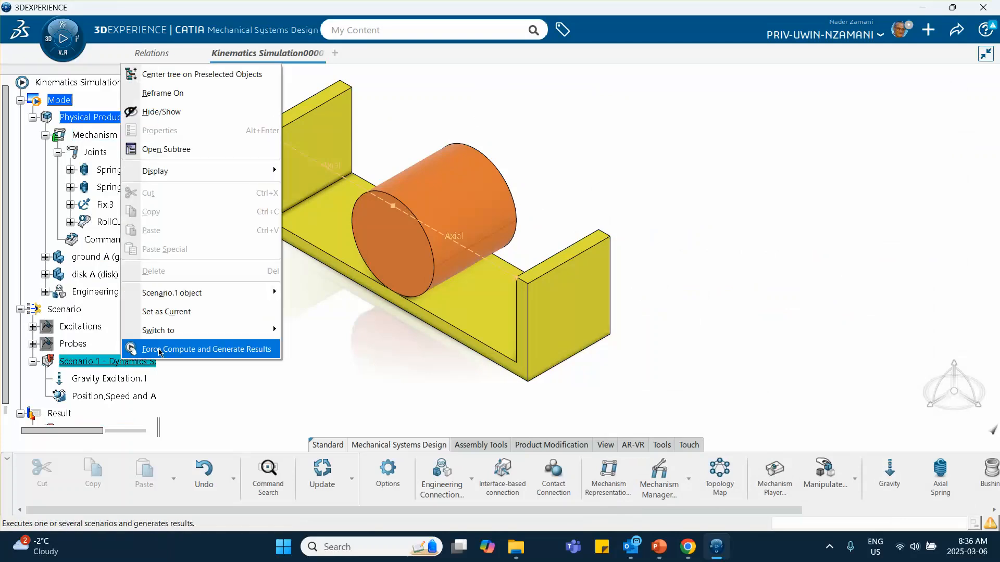
{"action": "left_click", "coordinate": [159, 350]}
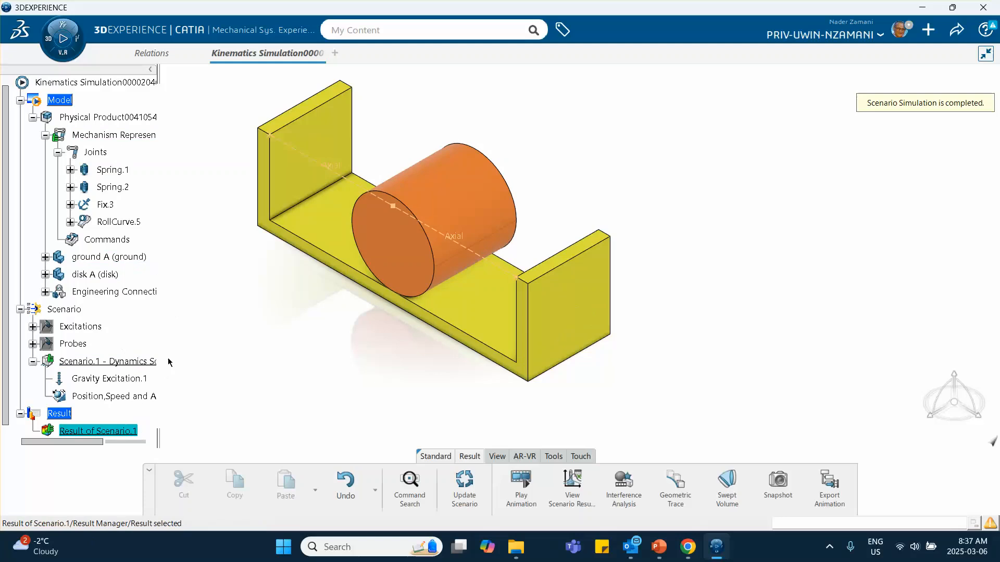
Step: Activate Scenario.1 and switch from it to its mechanism representation
{"action": "double_click", "coordinate": [151, 362]}
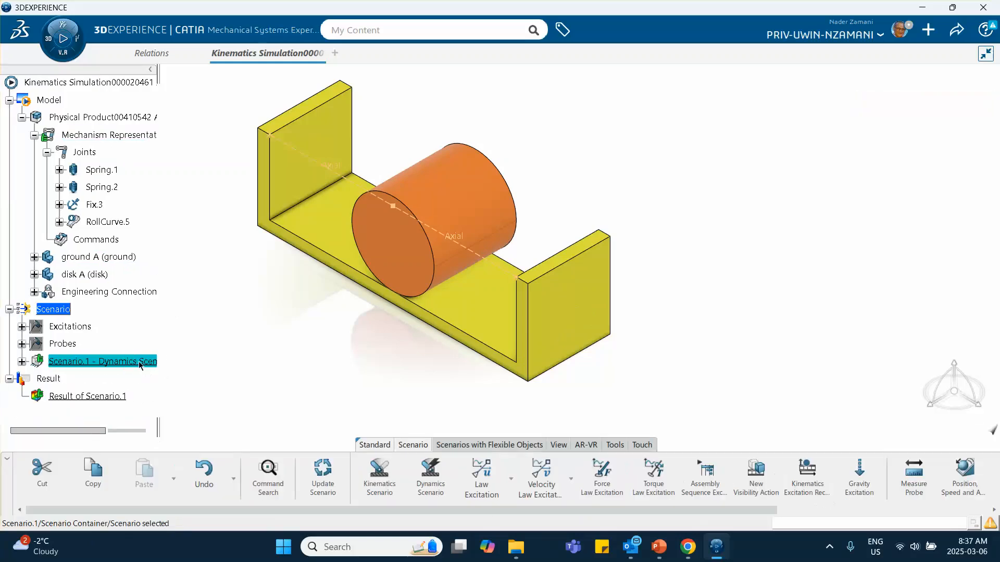
{"action": "right_click", "coordinate": [139, 366]}
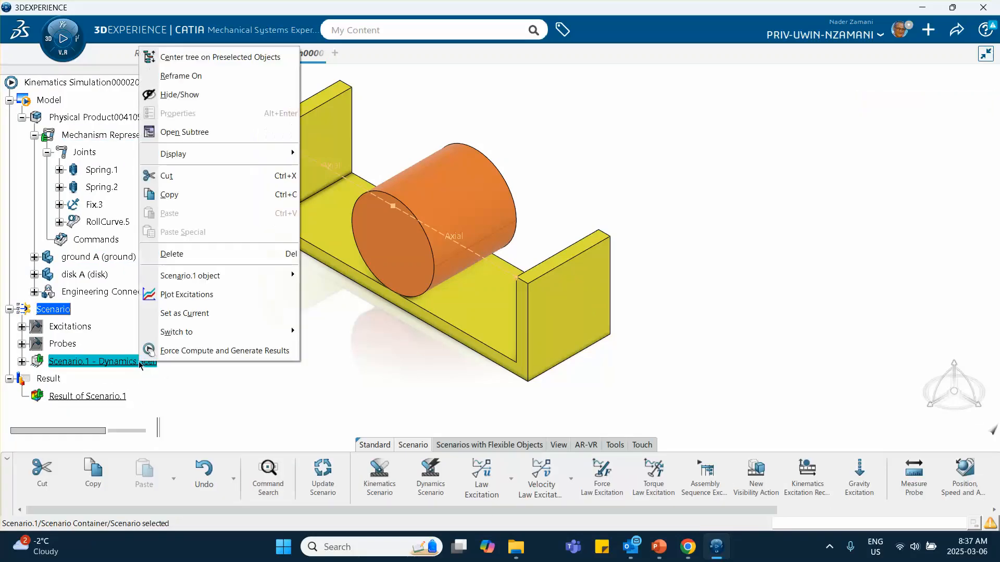
{"action": "mouse_move", "coordinate": [176, 338]}
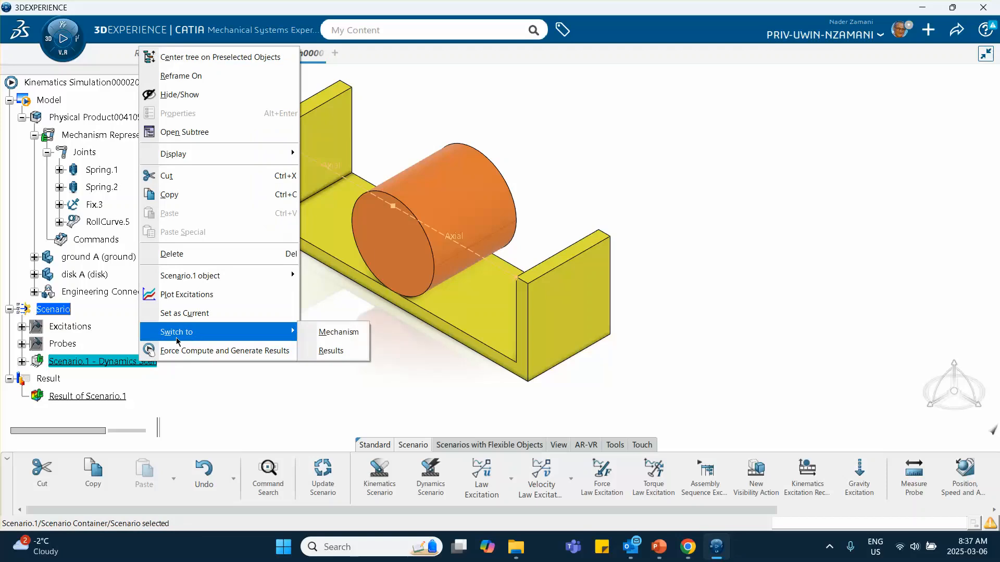
{"action": "left_click", "coordinate": [333, 332]}
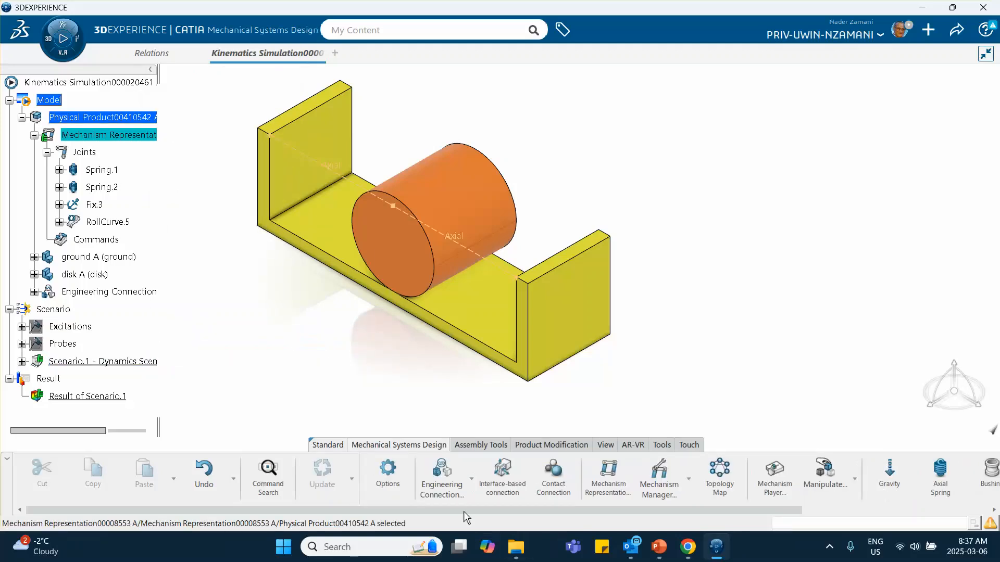
Step: Start a contact connection and assign the disk to its Group 1
{"action": "left_click", "coordinate": [553, 483]}
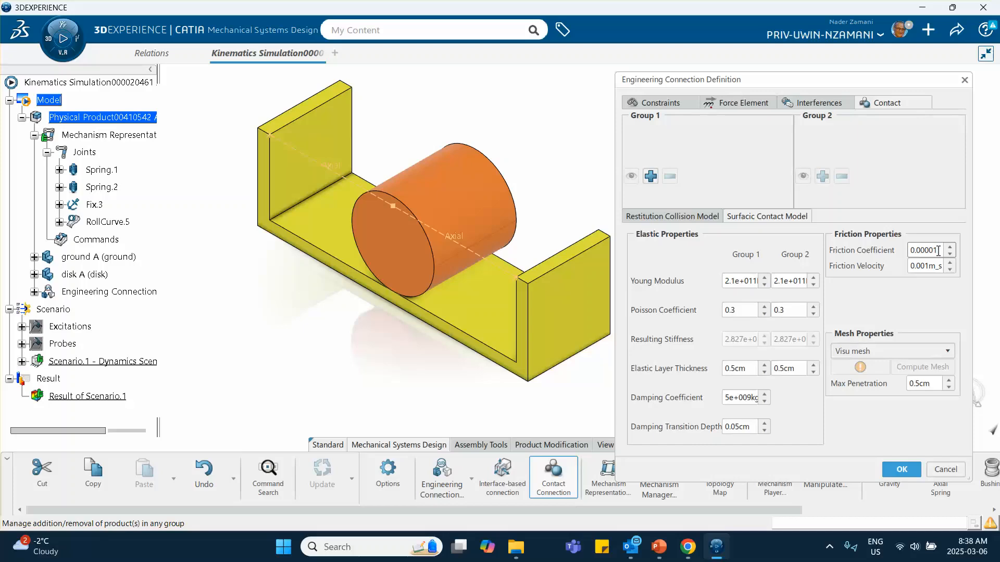
{"action": "left_click", "coordinate": [916, 251]}
{"action": "middle_click_drag", "start_coordinate": [551, 141], "coordinate": [515, 142]}
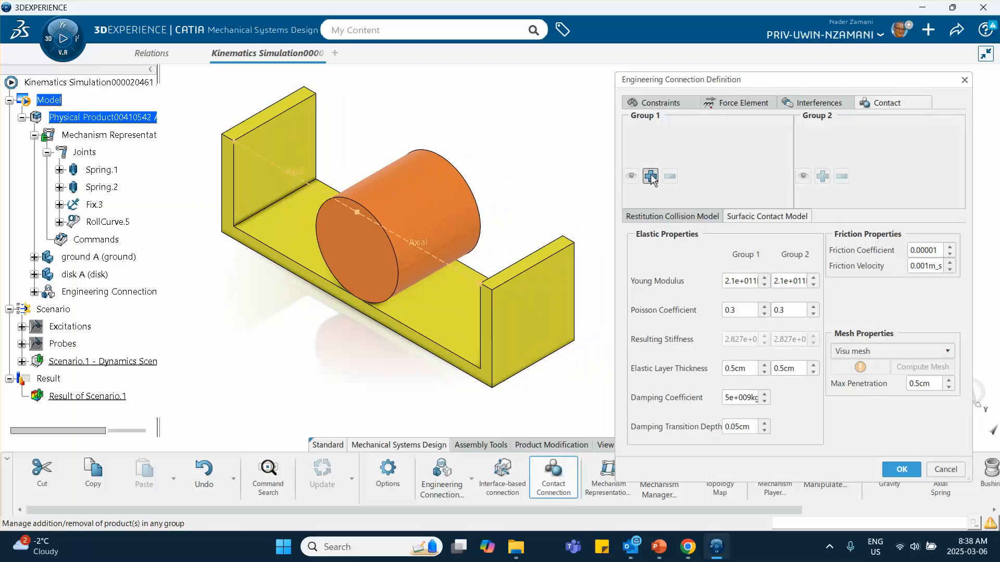
{"action": "left_click", "coordinate": [650, 177]}
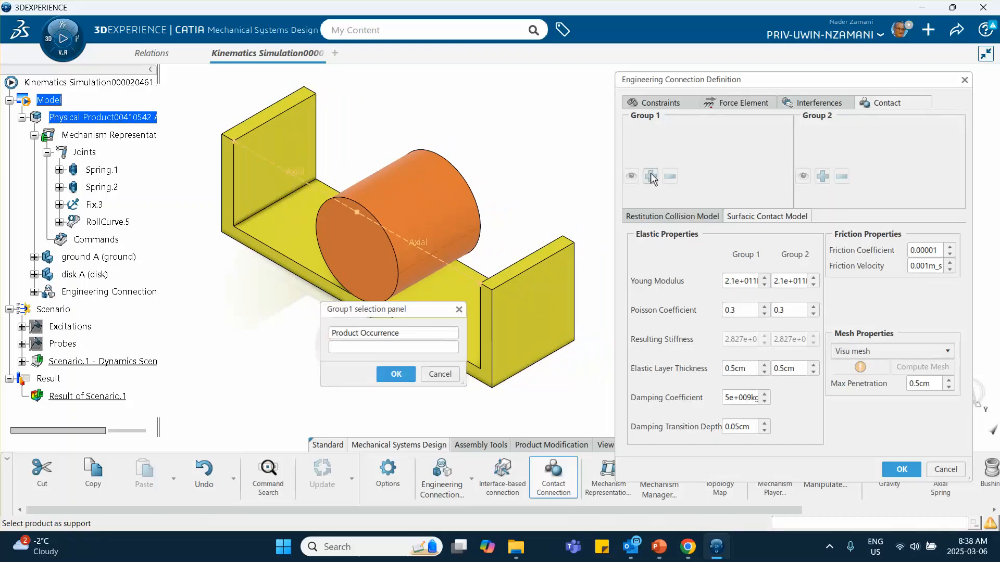
{"action": "left_click", "coordinate": [412, 188]}
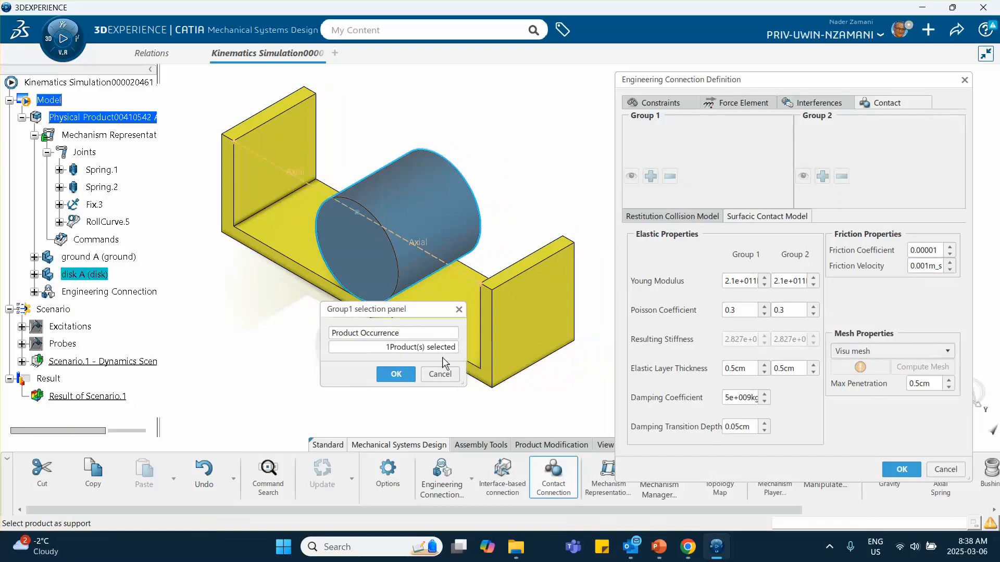
{"action": "left_click", "coordinate": [396, 374]}
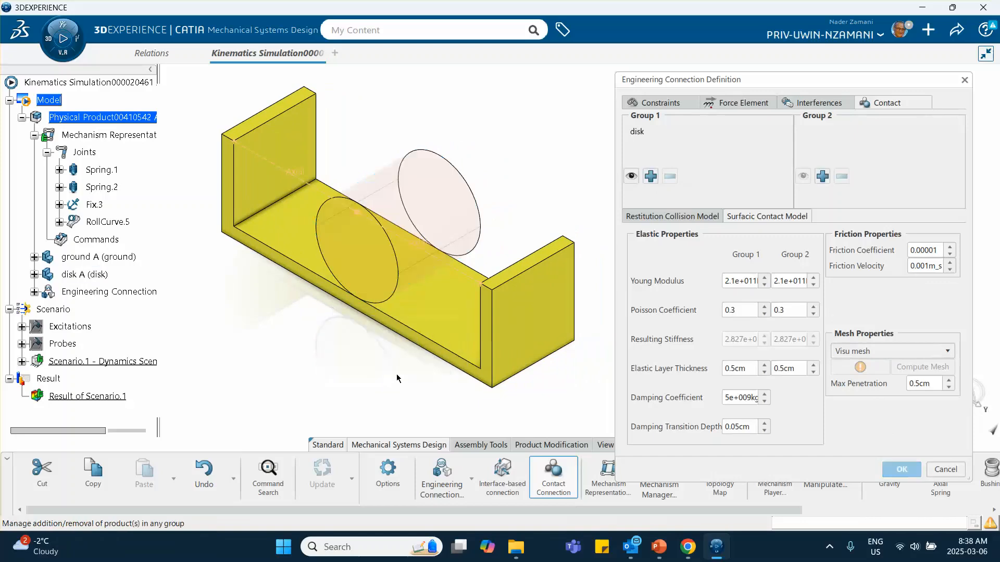
Step: Assign the ground to Group 2 and complete the contact connection
{"action": "left_click", "coordinate": [823, 177]}
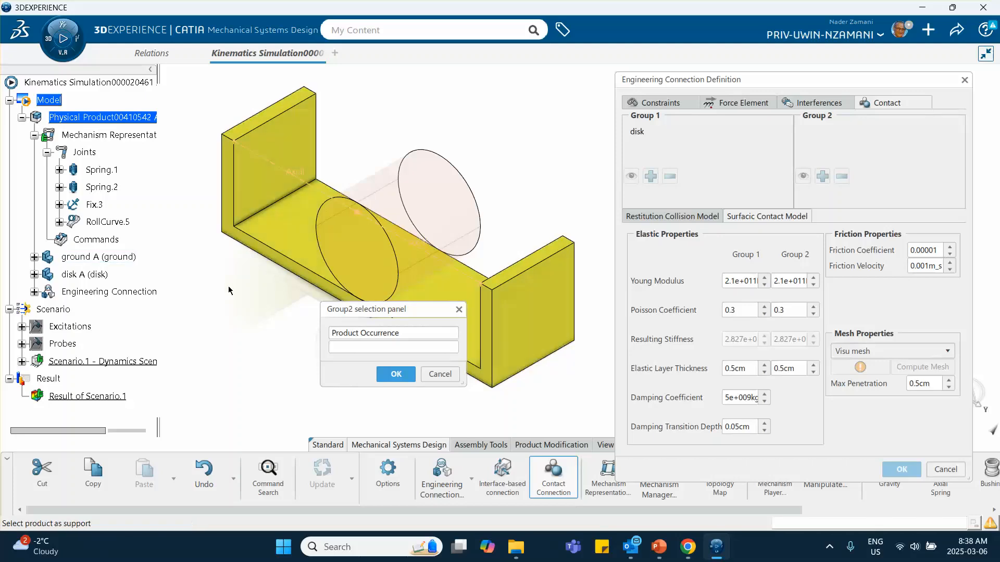
{"action": "left_click", "coordinate": [267, 239]}
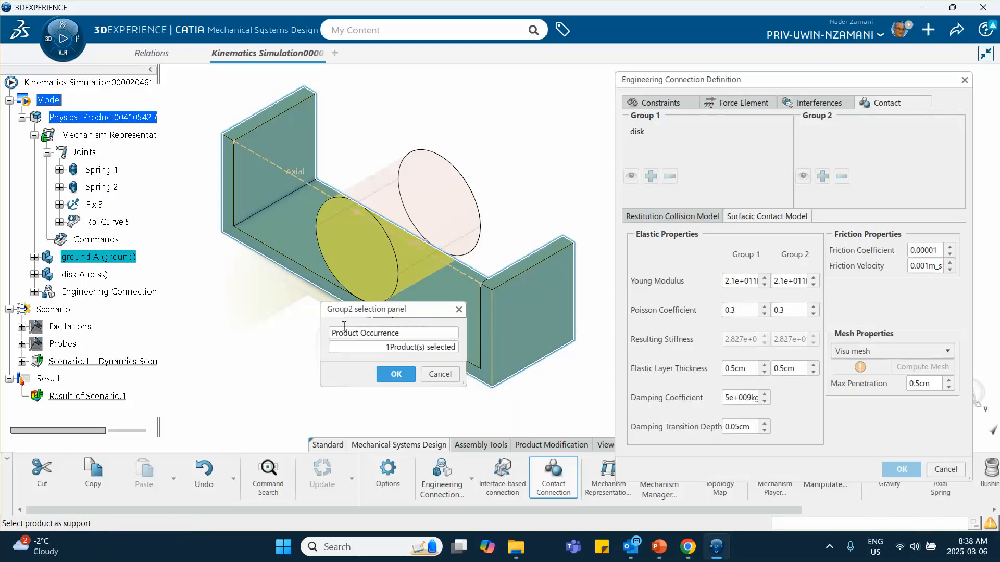
{"action": "left_click", "coordinate": [396, 374]}
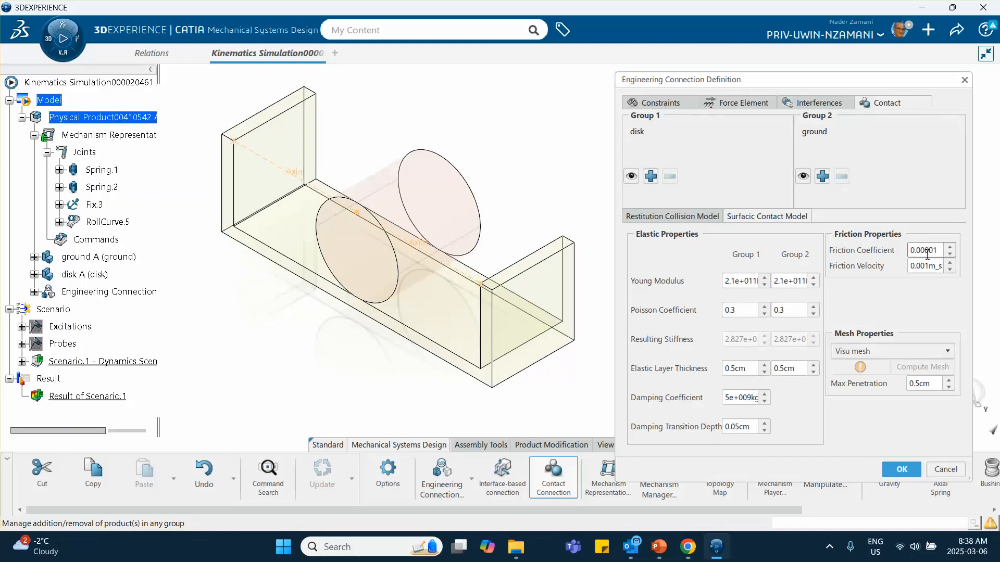
{"action": "left_click", "coordinate": [902, 469]}
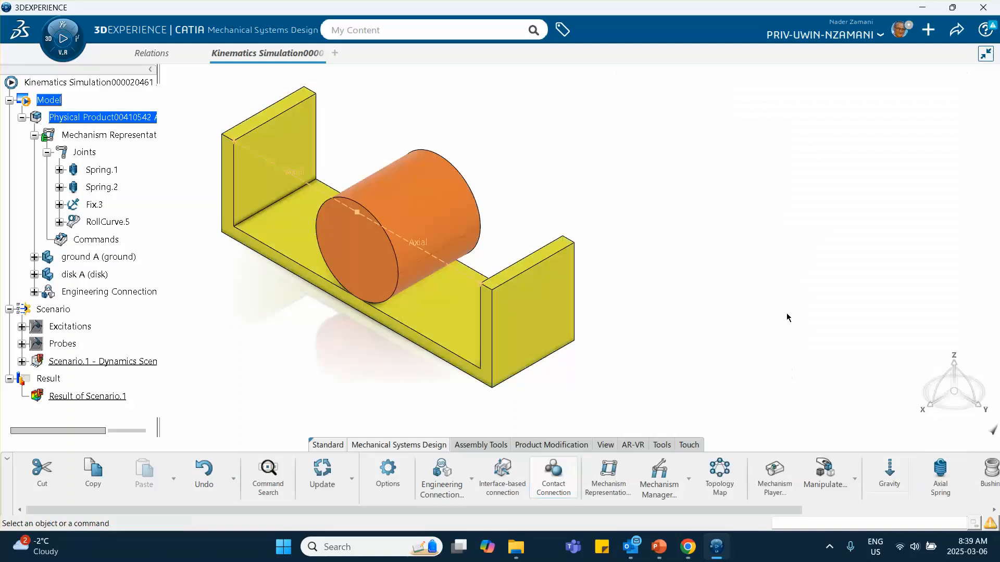
Step: Include the Contact.6 joint in the mechanism
{"action": "left_click", "coordinate": [659, 476]}
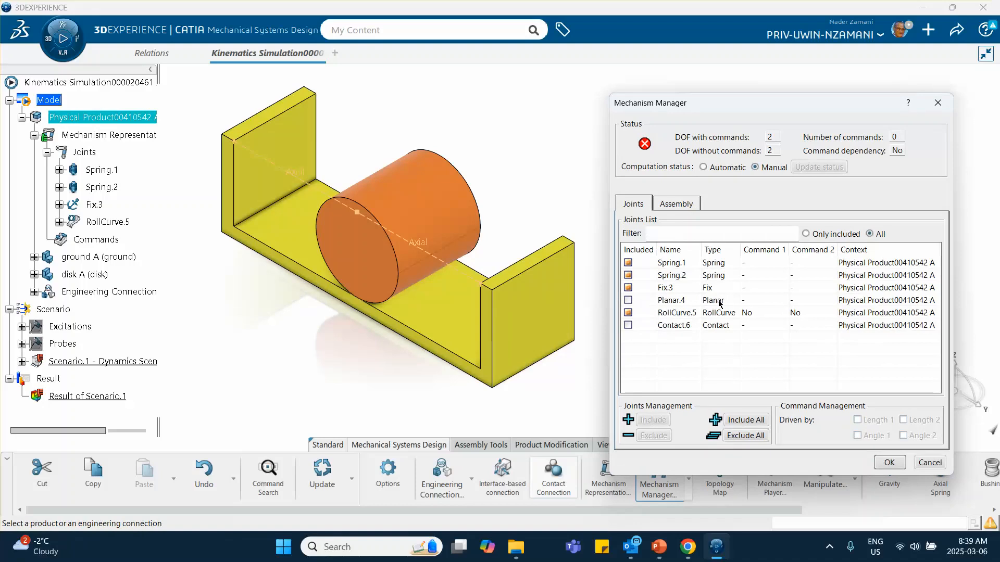
{"action": "left_click", "coordinate": [628, 326]}
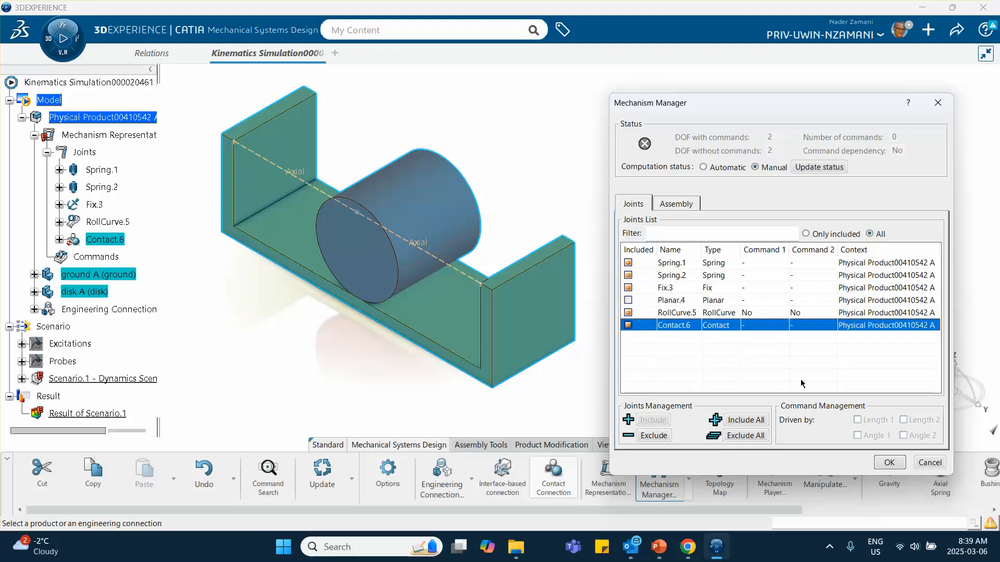
{"action": "left_click", "coordinate": [888, 463]}
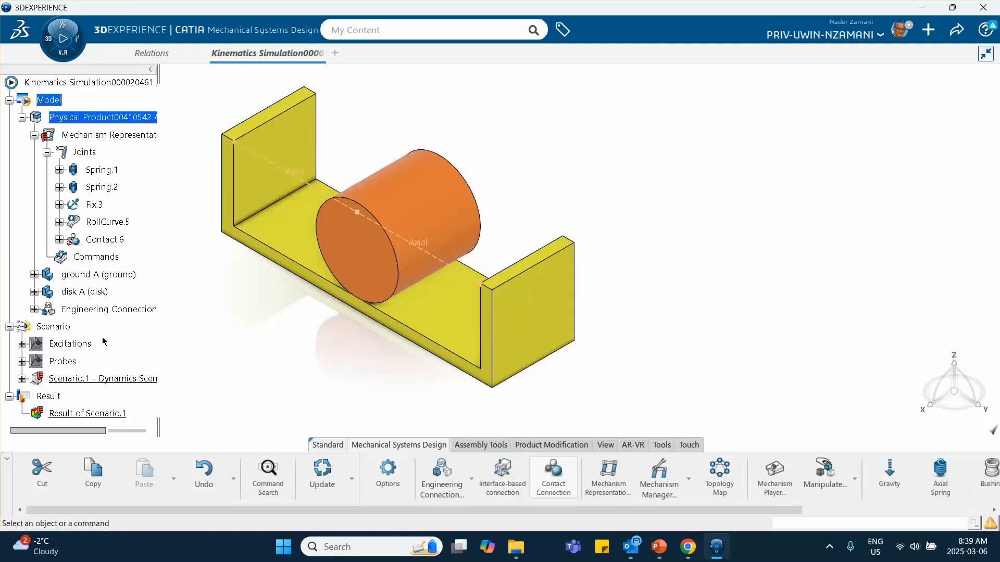
Step: Force-compute Scenario.1 and generate its results with the contact between disk and ground
{"action": "scroll", "coordinate": [103, 297], "scroll_direction": "down", "scroll_amount": 3}
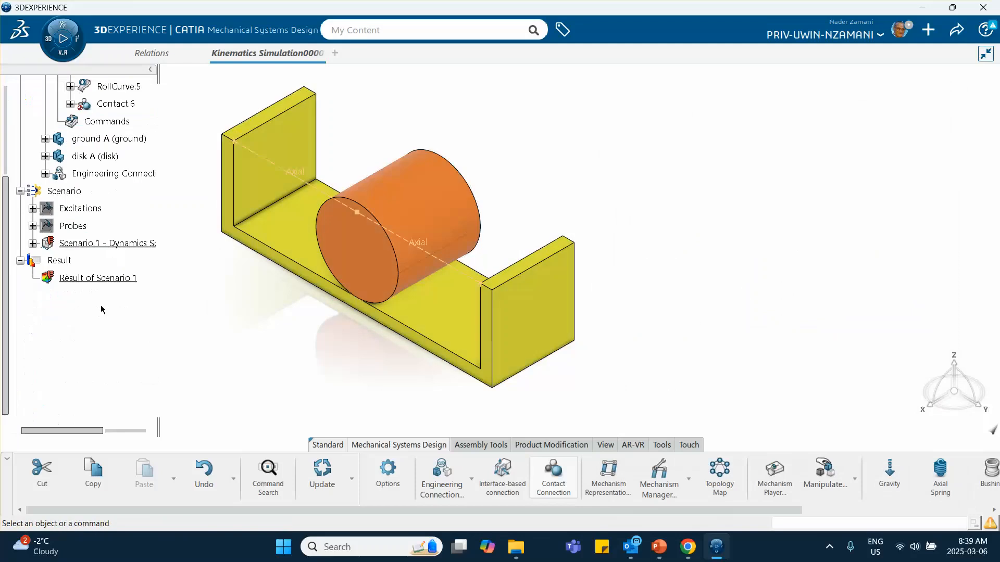
{"action": "right_click", "coordinate": [122, 243]}
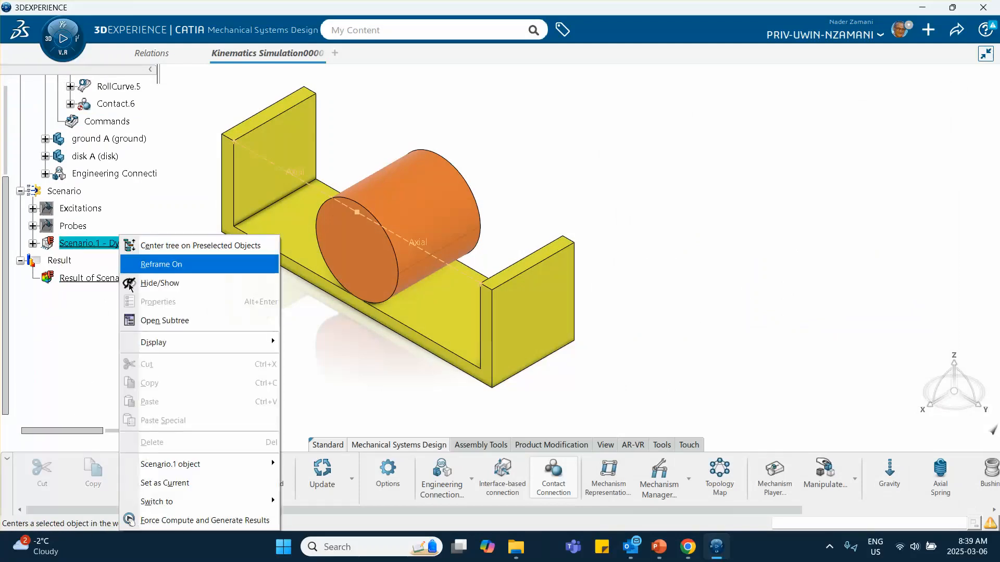
{"action": "left_click", "coordinate": [175, 521]}
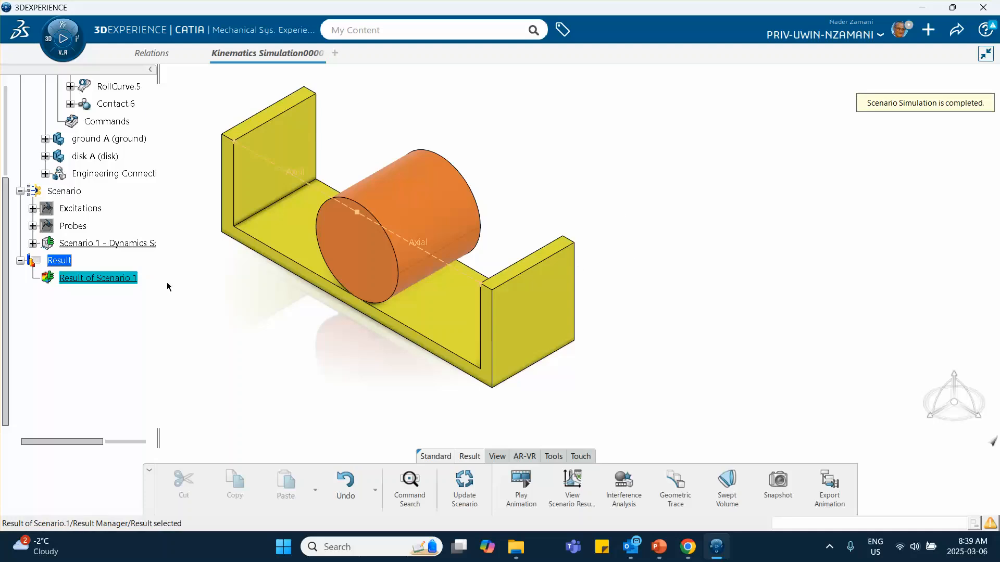
Step: Open Scenario.1's simulation parameters and set its integrator type to Symplectic Euler
{"action": "left_click", "coordinate": [84, 243]}
{"action": "double_click", "coordinate": [83, 242]}
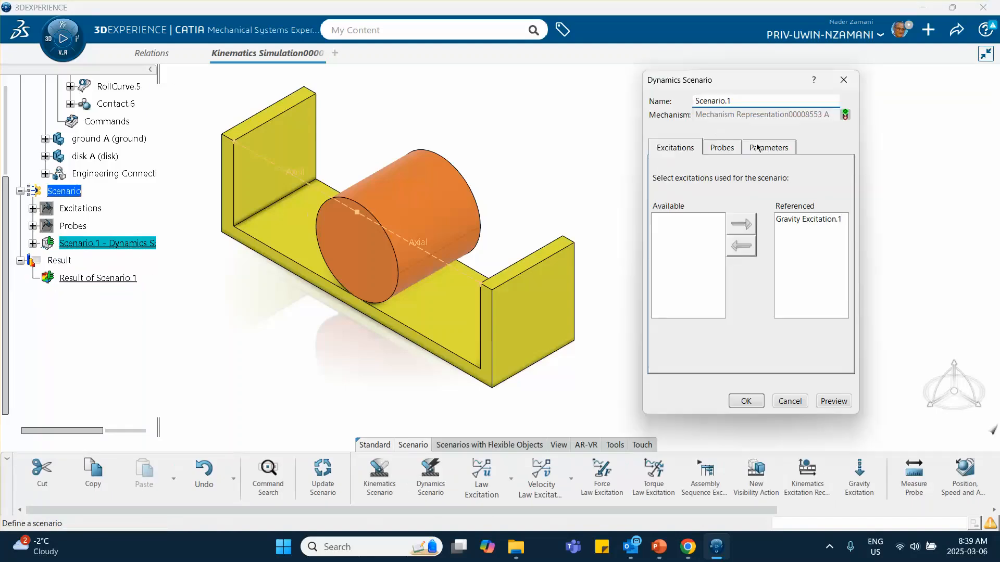
{"action": "left_click", "coordinate": [757, 147]}
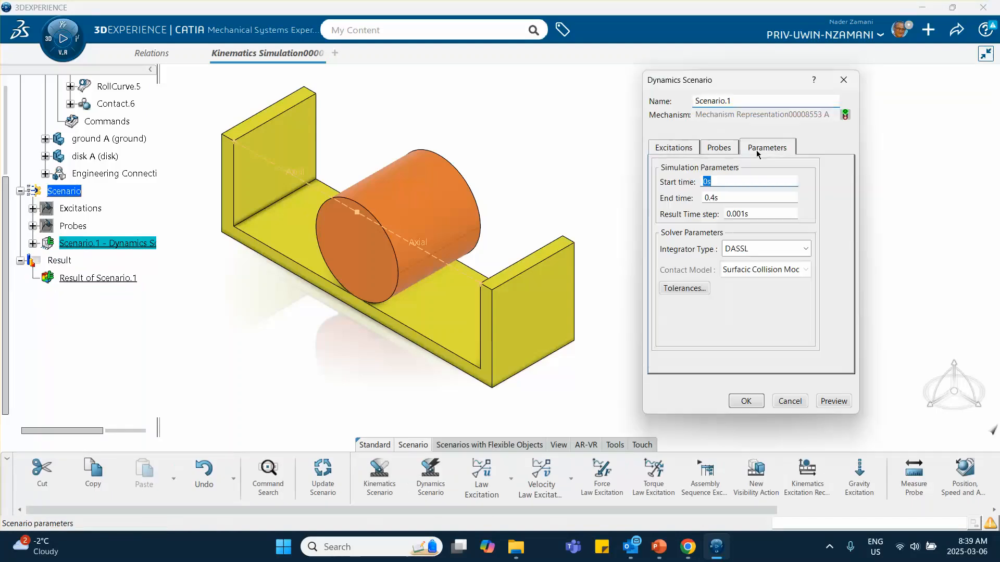
{"action": "left_click", "coordinate": [726, 199]}
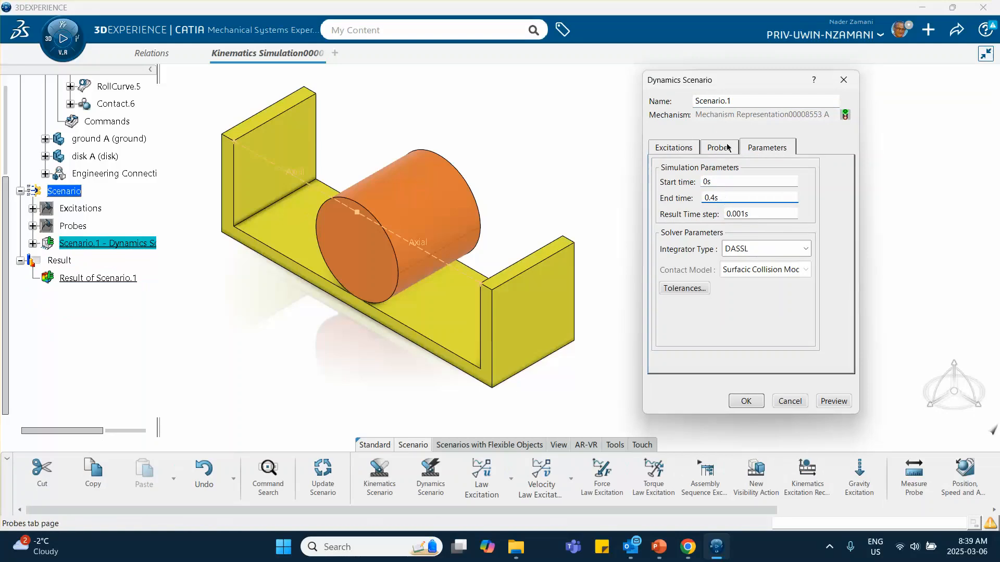
{"action": "left_click", "coordinate": [908, 136]}
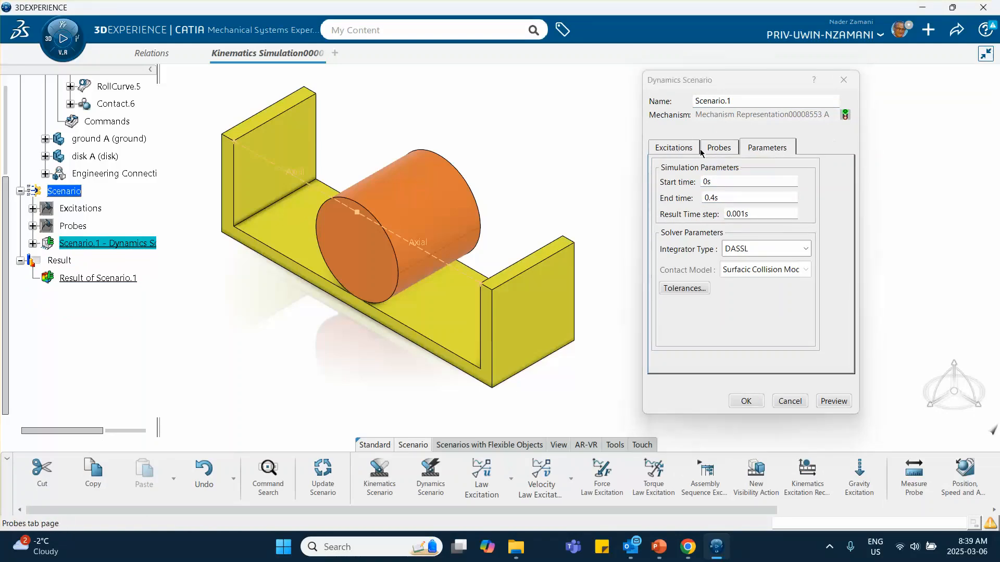
{"action": "left_click", "coordinate": [675, 149]}
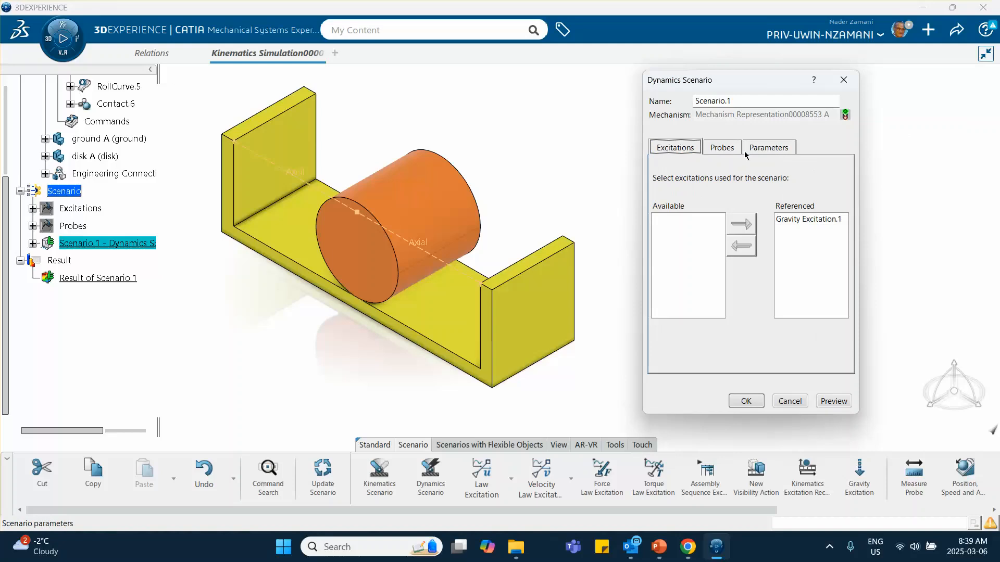
{"action": "left_click", "coordinate": [772, 150]}
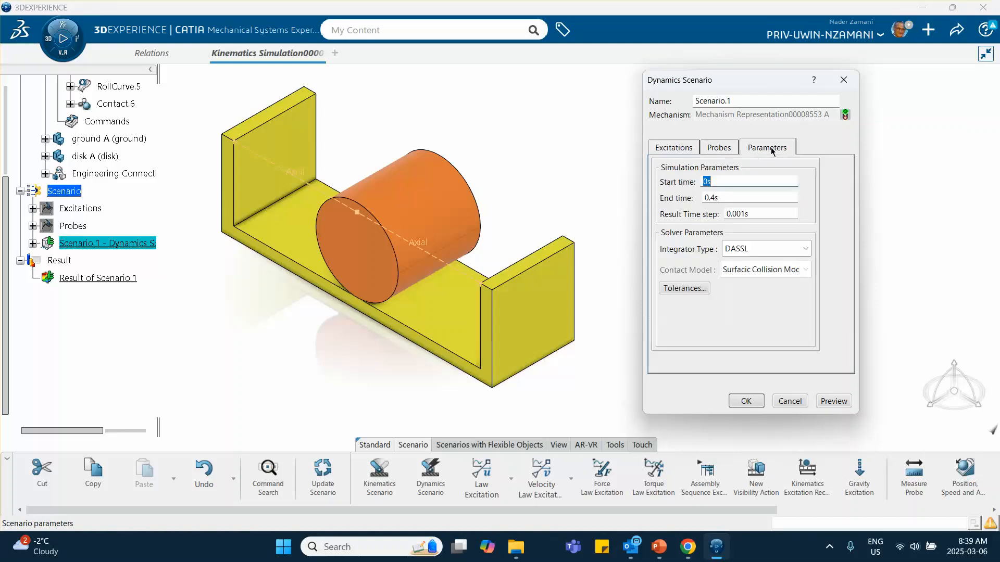
{"action": "left_click", "coordinate": [743, 252]}
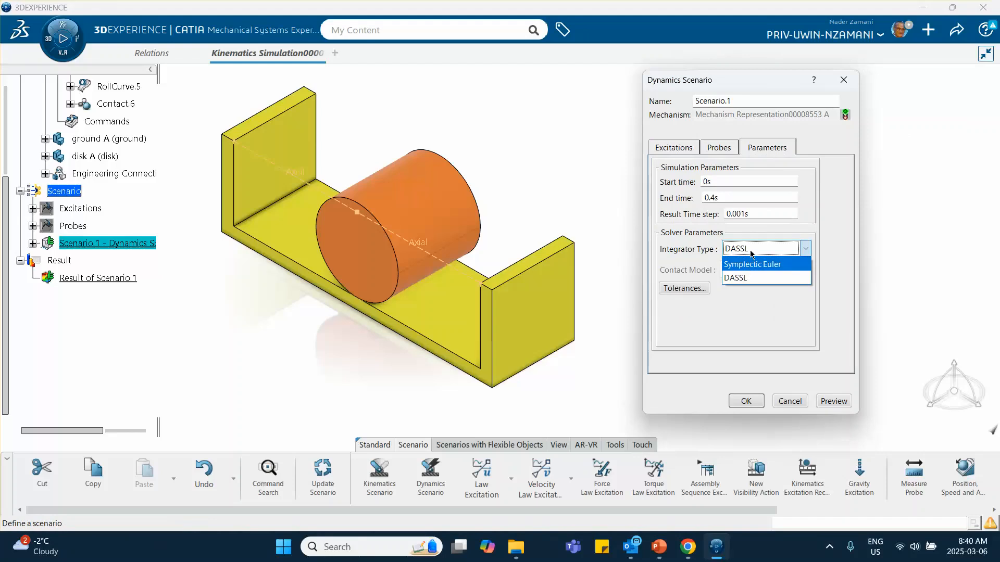
{"action": "left_click", "coordinate": [744, 266]}
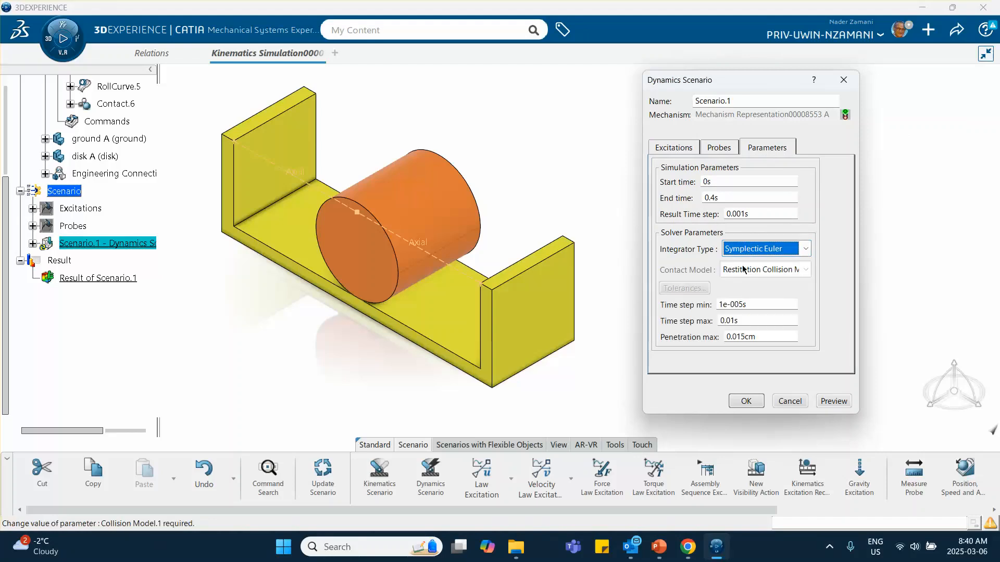
Step: Set Scenario.1's maximum time step to 0.001 s and accept the scenario definition
{"action": "left_click", "coordinate": [745, 401]}
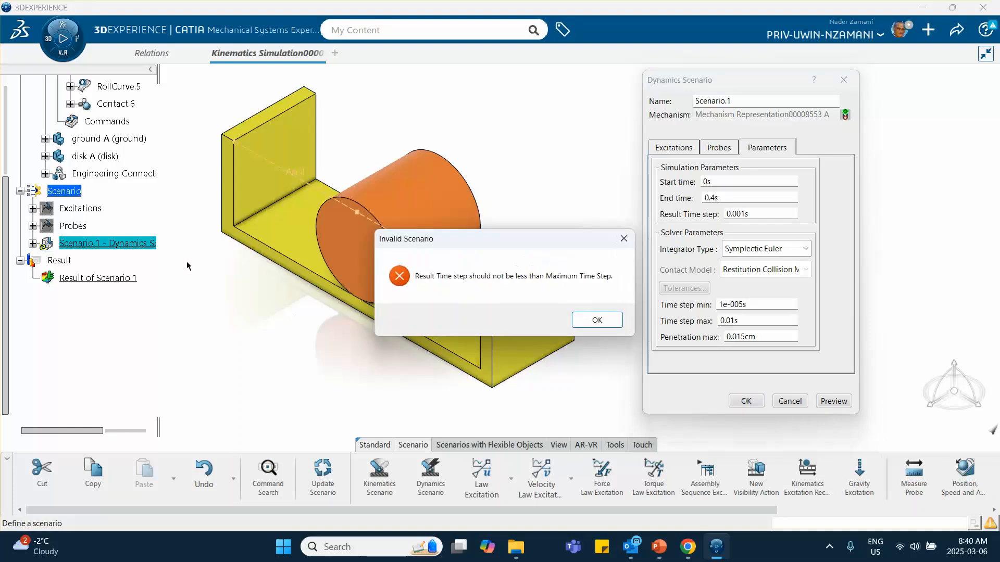
{"action": "left_click", "coordinate": [597, 320]}
{"action": "left_click", "coordinate": [729, 320]}
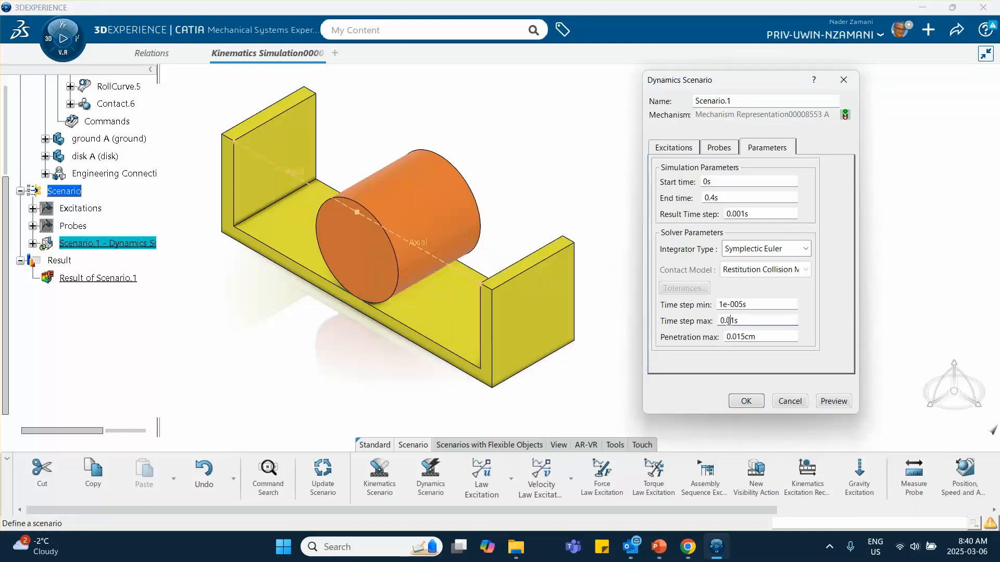
{"action": "type", "text": "0"}
{"action": "left_click", "coordinate": [746, 401]}
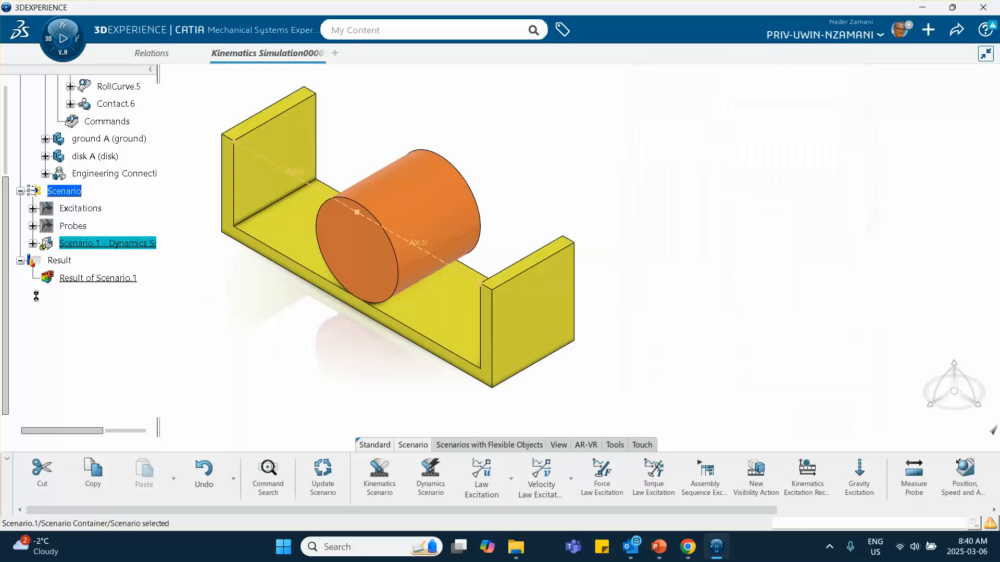
Step: Force-compute Scenario.1 with the Symplectic Euler integrator and generate its results
{"action": "right_click", "coordinate": [97, 244]}
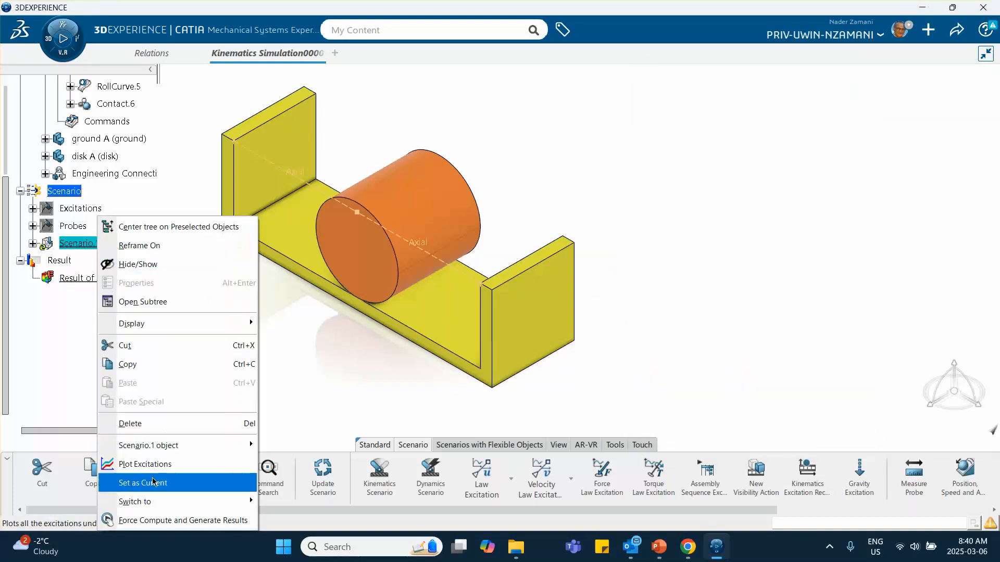
{"action": "left_click", "coordinate": [161, 519]}
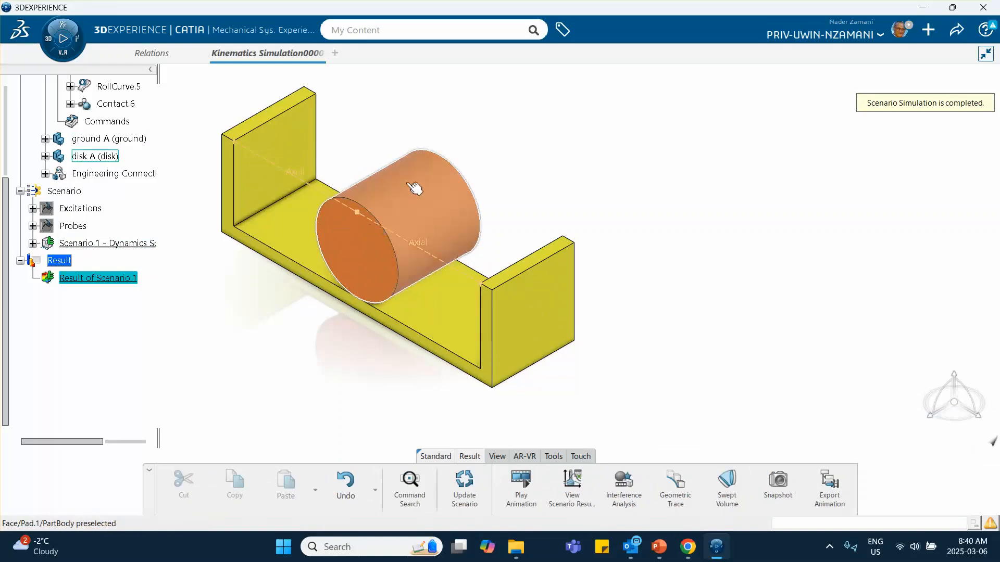
{"action": "double_click", "coordinate": [109, 244]}
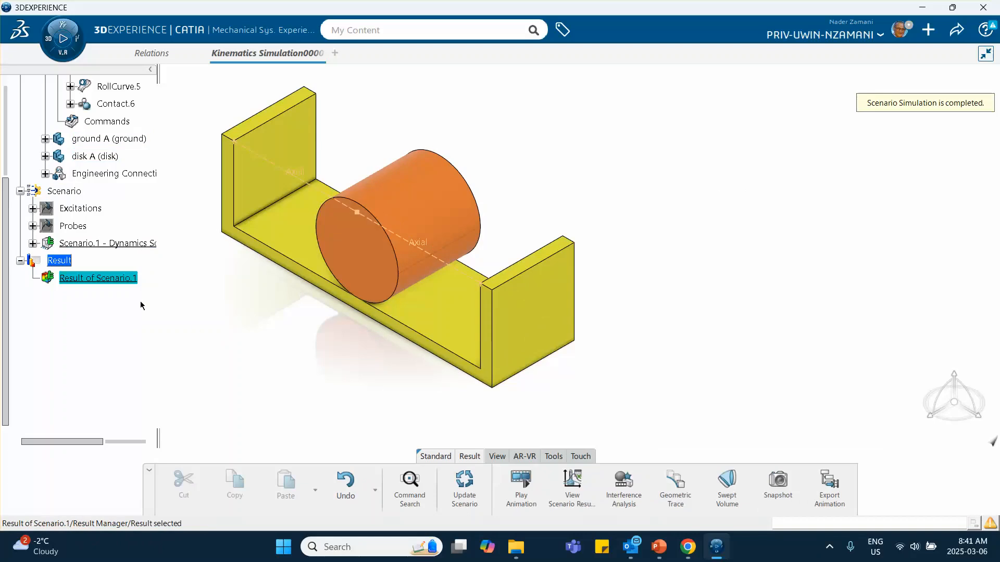
Step: Activate the mechanism representation and exclude the RollCurve.5 joint from the mechanism
{"action": "scroll", "coordinate": [119, 292], "scroll_direction": "up", "scroll_amount": 3}
{"action": "double_click", "coordinate": [98, 135]}
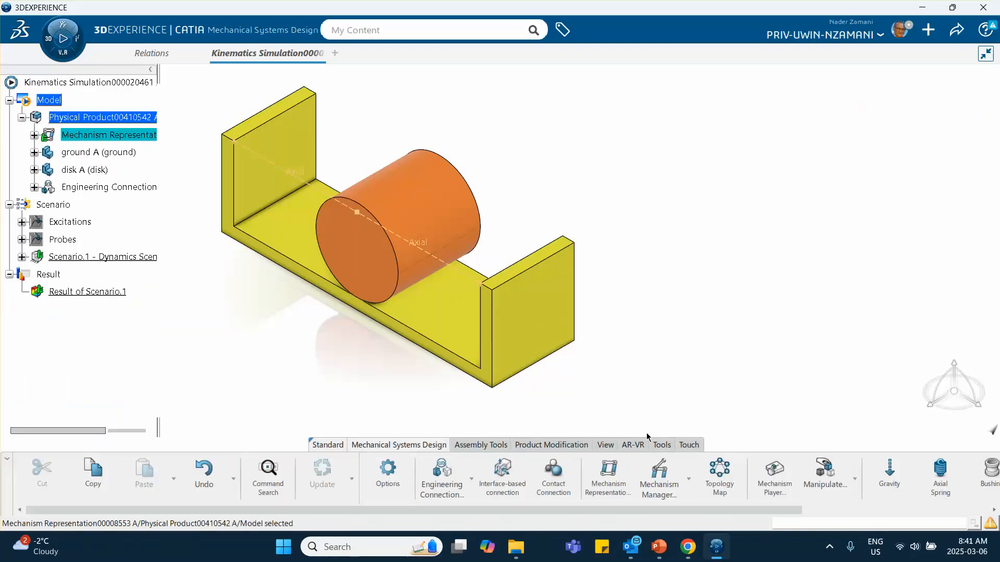
{"action": "left_click", "coordinate": [659, 475]}
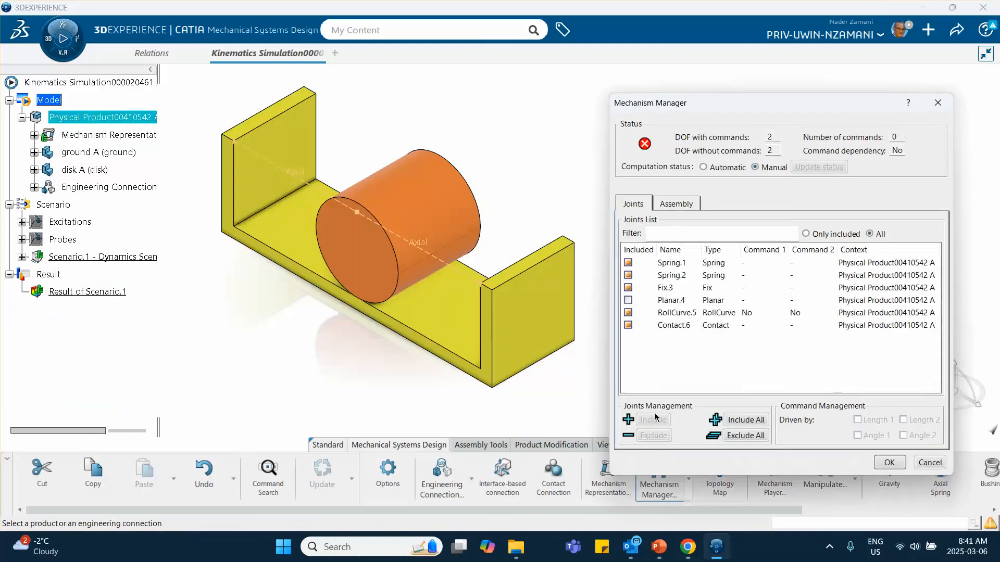
{"action": "left_click", "coordinate": [628, 313]}
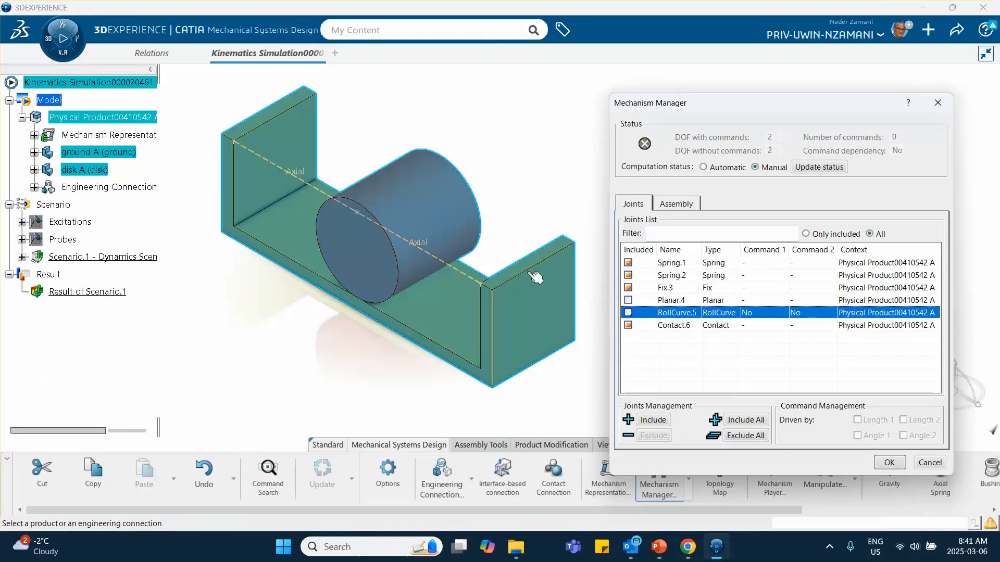
{"action": "left_click", "coordinate": [890, 463]}
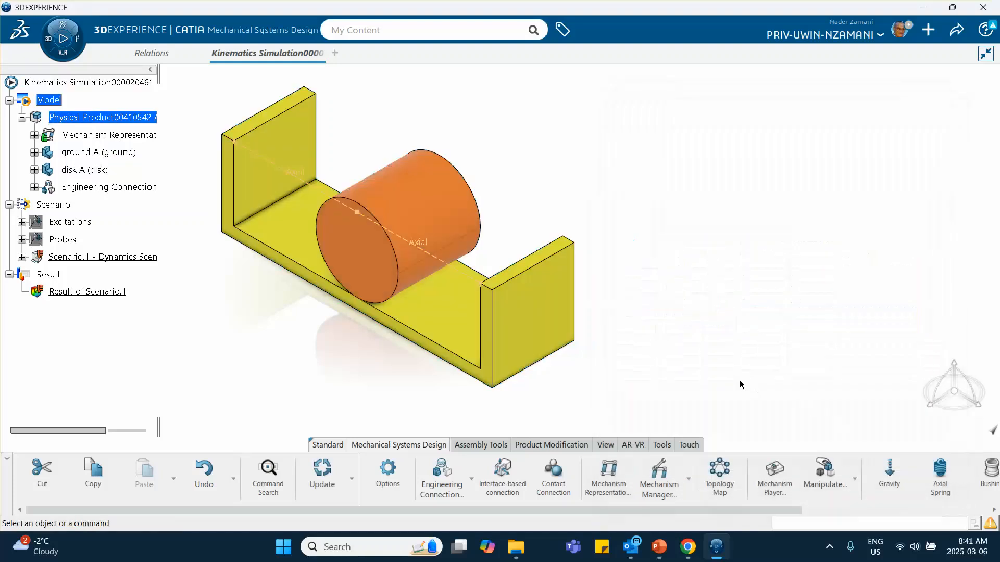
Step: Force-compute Scenario.1 and generate its results without the roll-curve joint
{"action": "right_click", "coordinate": [116, 257]}
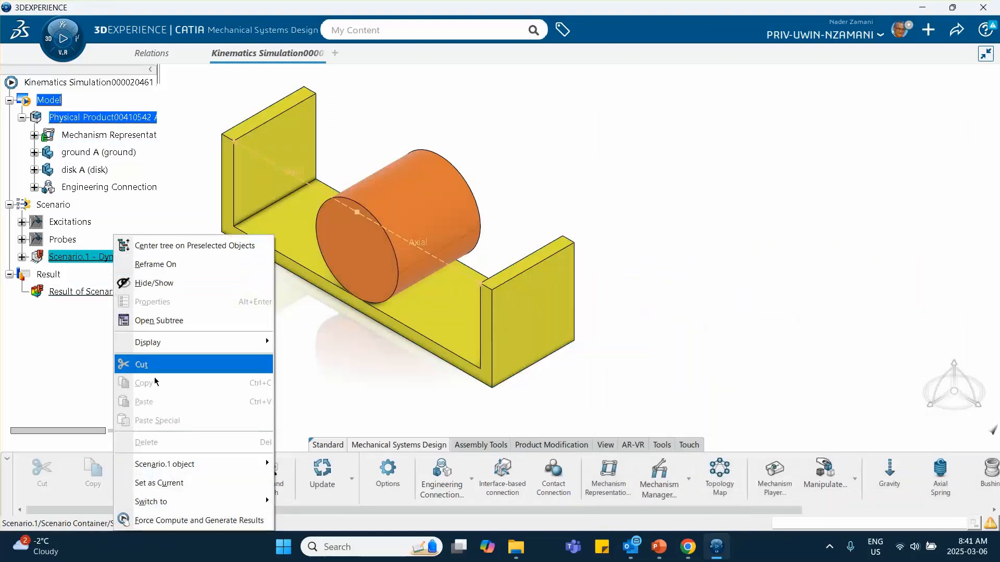
{"action": "left_click", "coordinate": [181, 521]}
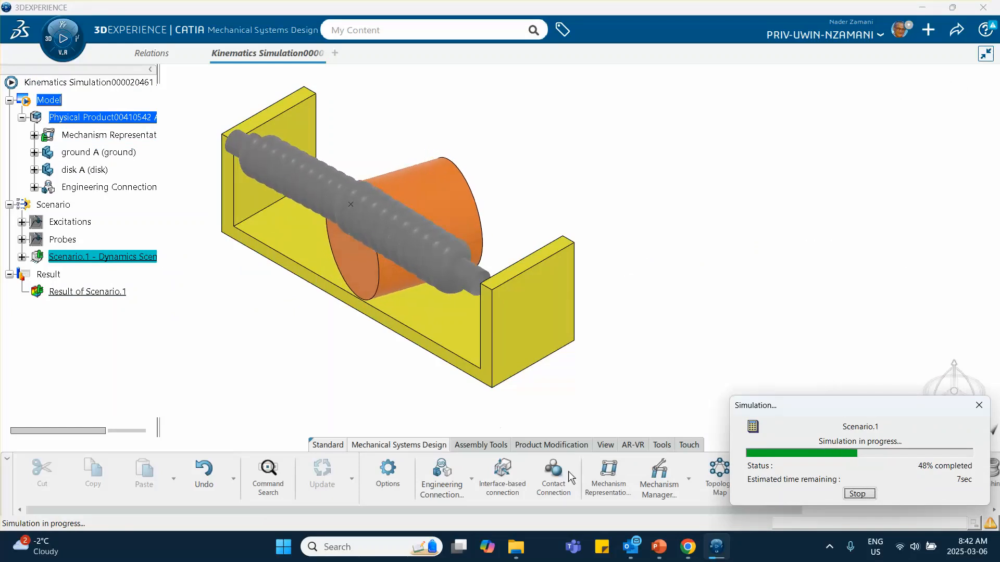
{"action": "mouse_move", "coordinate": [657, 543]}
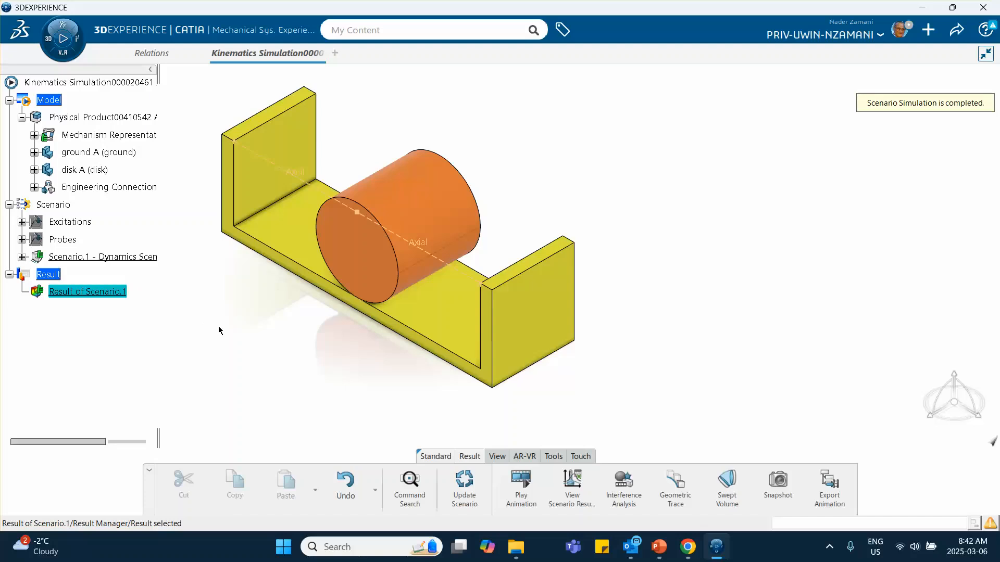
Step: Change the linear translational stiffness of the axial spring in Spring.1's simulation properties
{"action": "middle_click_drag", "start_coordinate": [722, 294], "coordinate": [379, 297]}
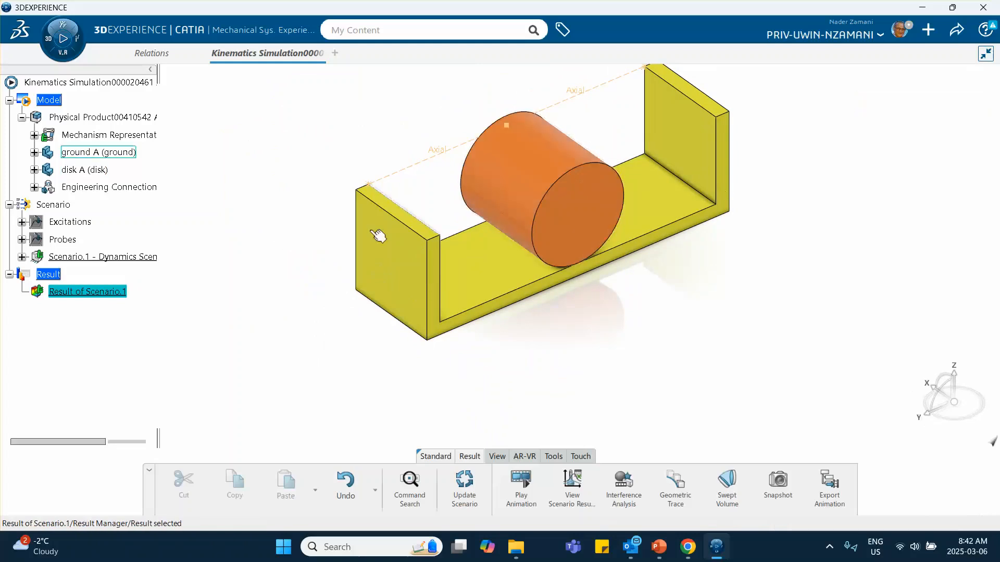
{"action": "middle_click_drag", "start_coordinate": [323, 290], "coordinate": [318, 186]}
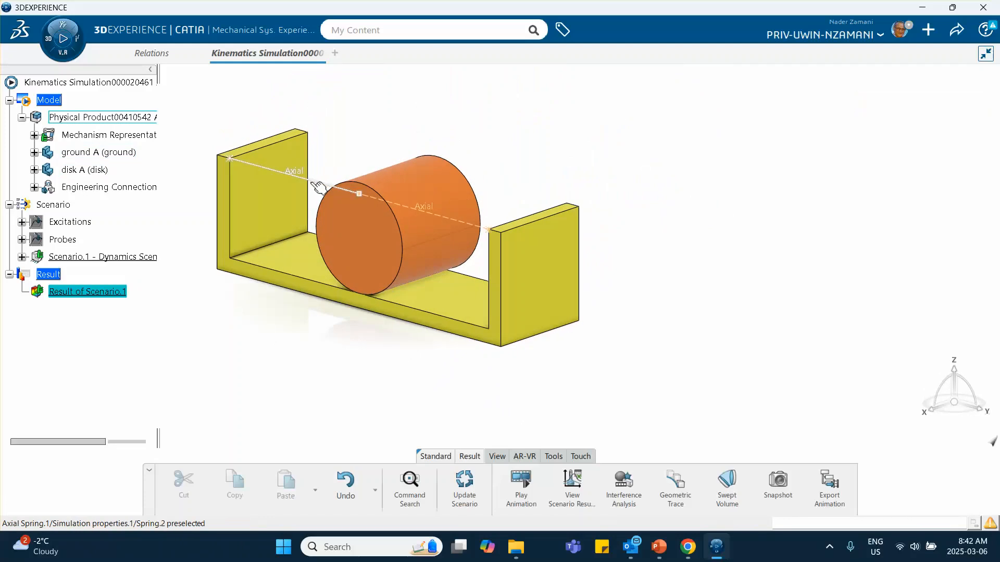
{"action": "middle_click_drag", "start_coordinate": [248, 315], "coordinate": [328, 324]}
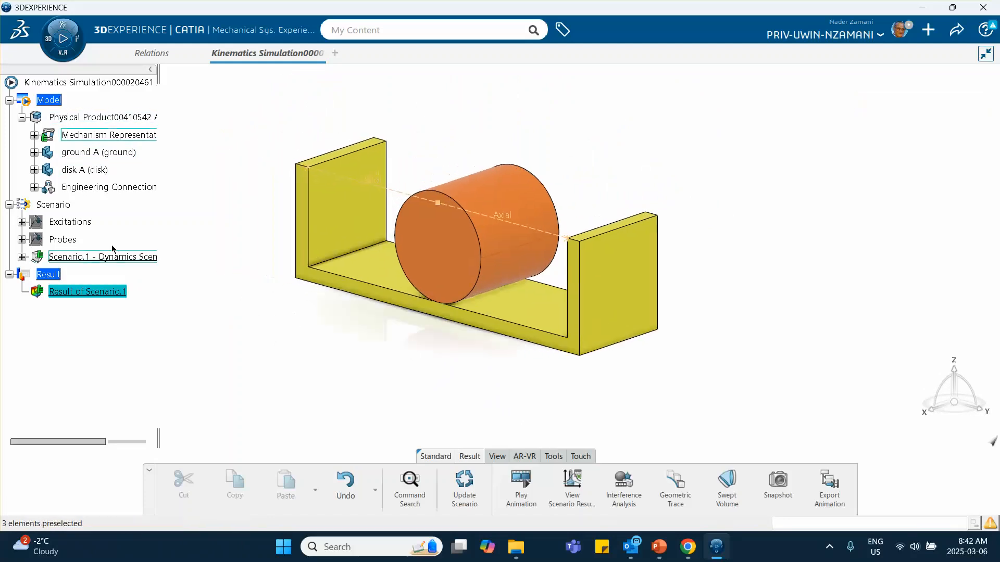
{"action": "left_click", "coordinate": [33, 136]}
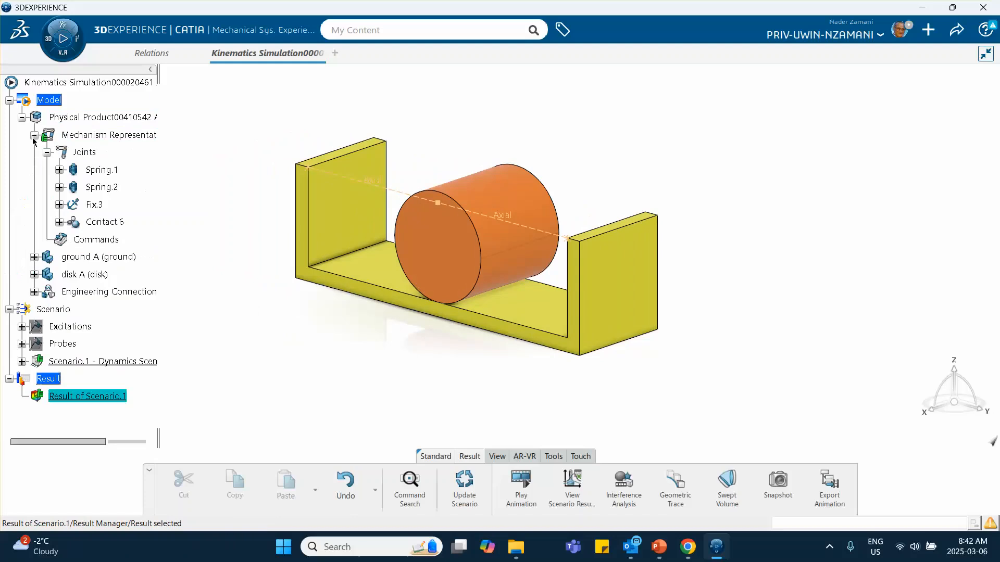
{"action": "left_click", "coordinate": [60, 170]}
{"action": "left_click", "coordinate": [73, 188]}
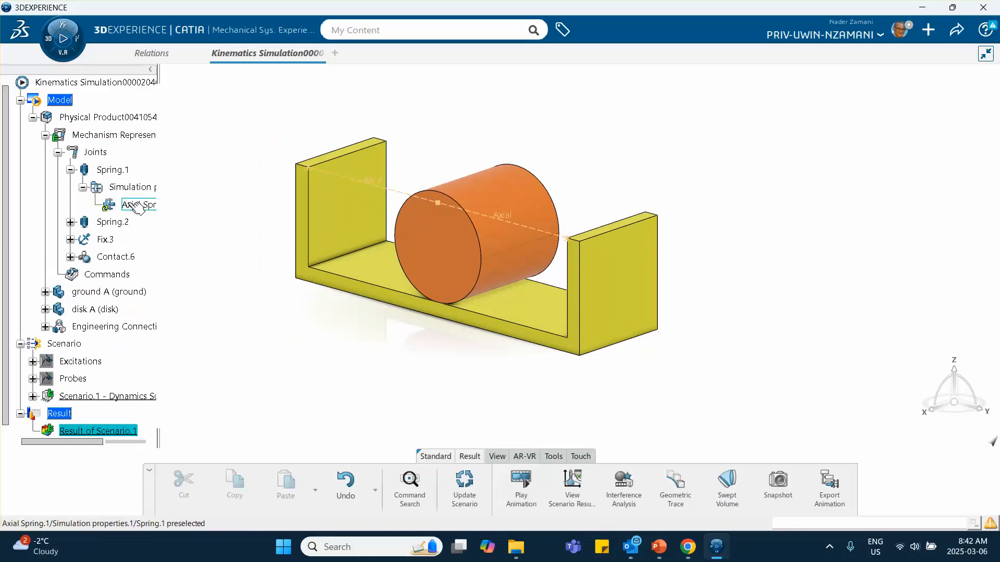
{"action": "left_click", "coordinate": [139, 207]}
{"action": "double_click", "coordinate": [136, 204]}
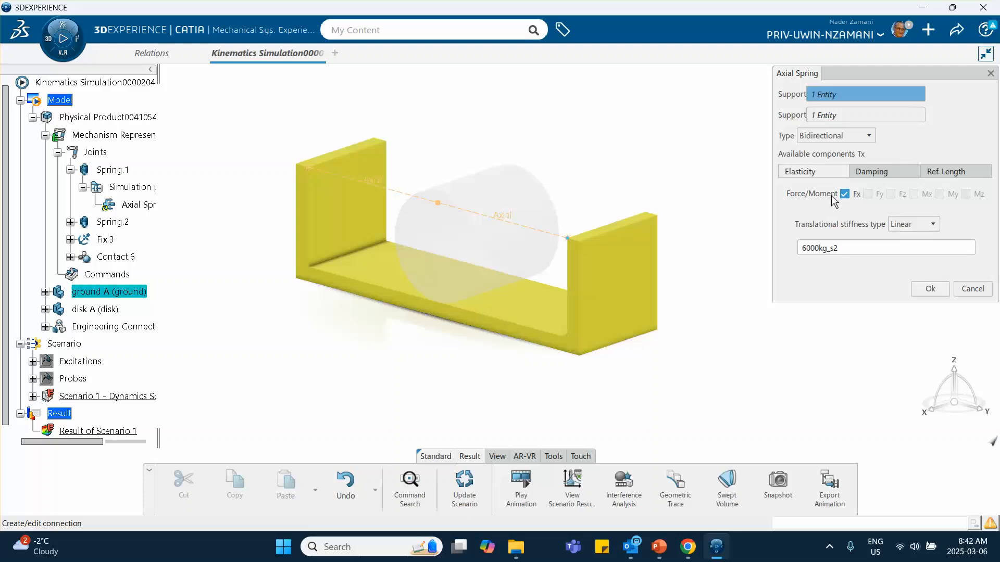
{"action": "double_click", "coordinate": [808, 248]}
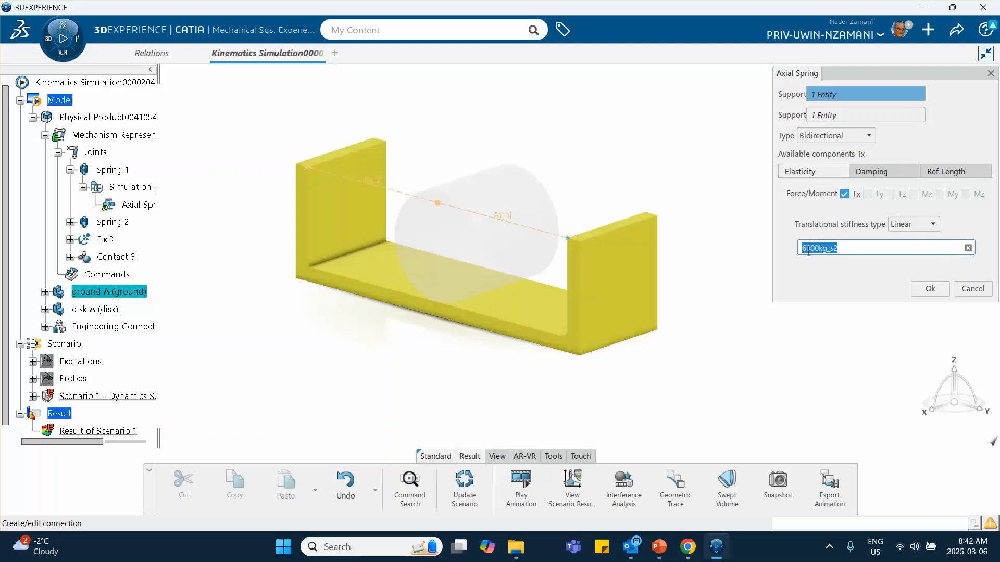
{"action": "left_click", "coordinate": [810, 249]}
{"action": "left_click", "coordinate": [930, 288]}
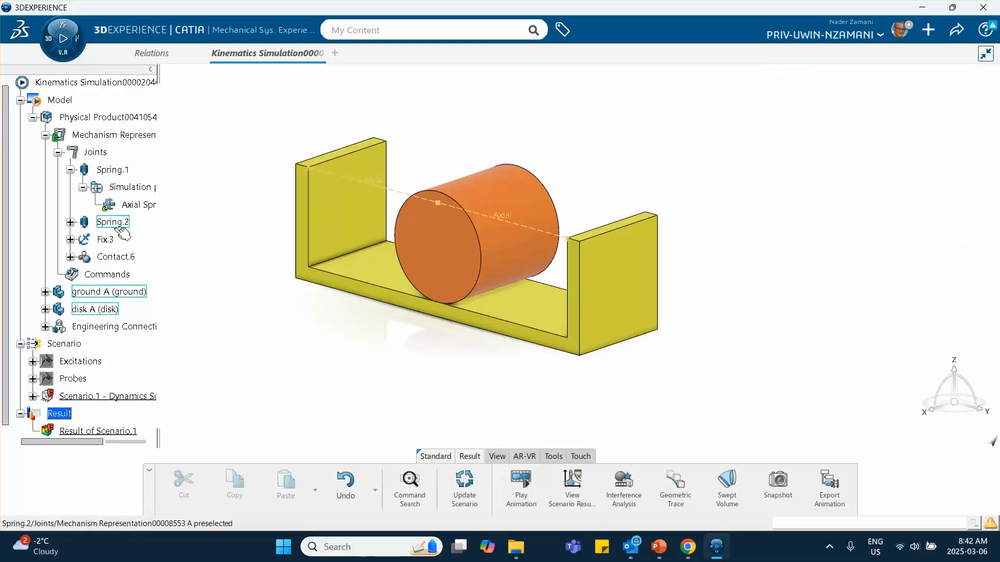
Step: Set the linear translational stiffness of Spring.2's axial spring to 3000kg_s2
{"action": "left_click", "coordinate": [70, 222]}
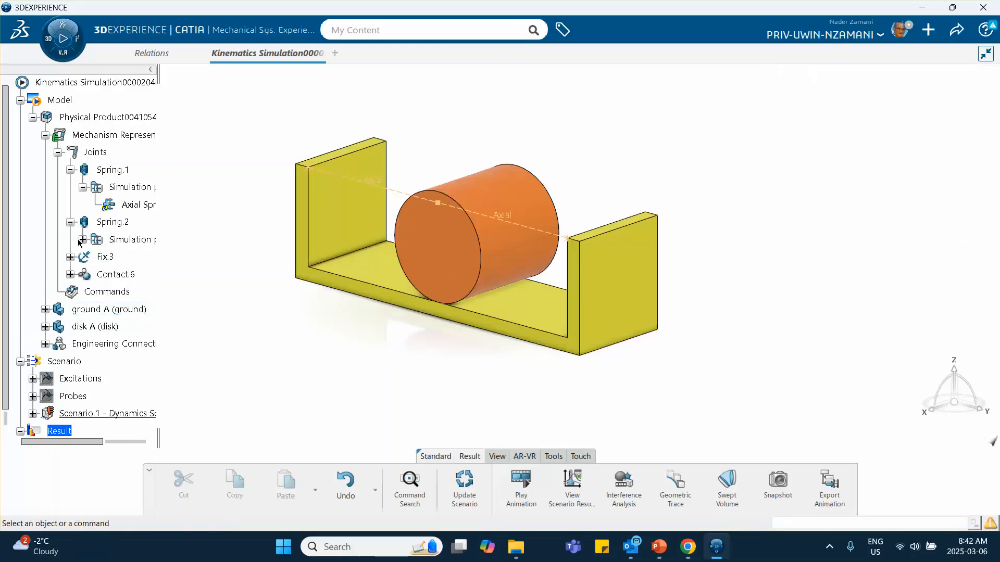
{"action": "left_click", "coordinate": [83, 239]}
{"action": "double_click", "coordinate": [138, 257]}
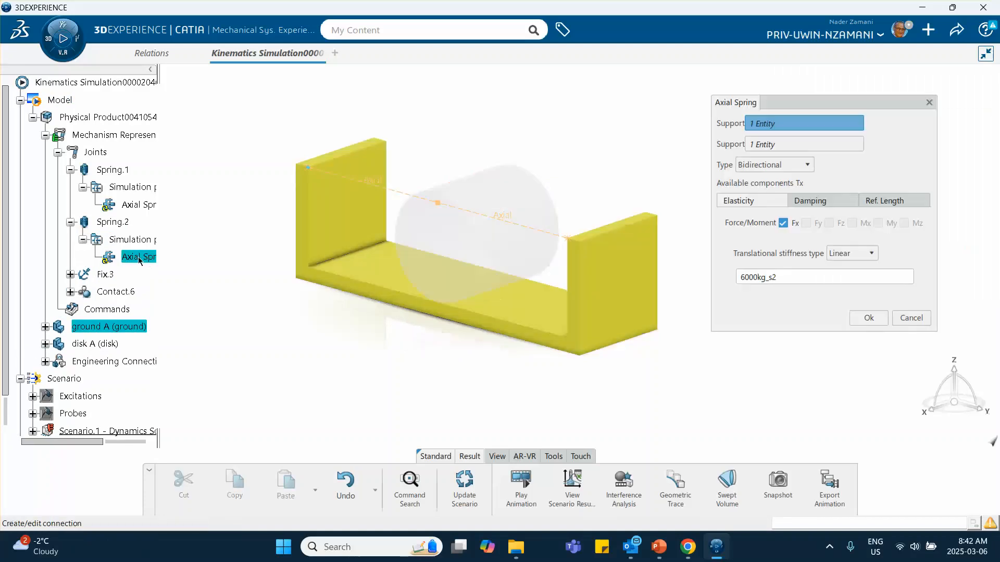
{"action": "double_click", "coordinate": [744, 276]}
{"action": "left_click", "coordinate": [745, 279]}
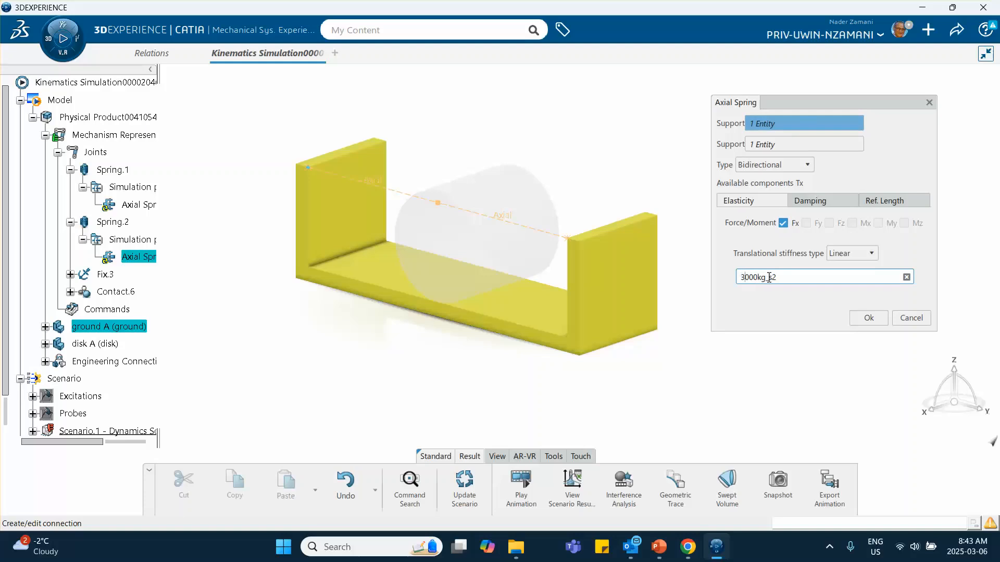
{"action": "left_click", "coordinate": [868, 319]}
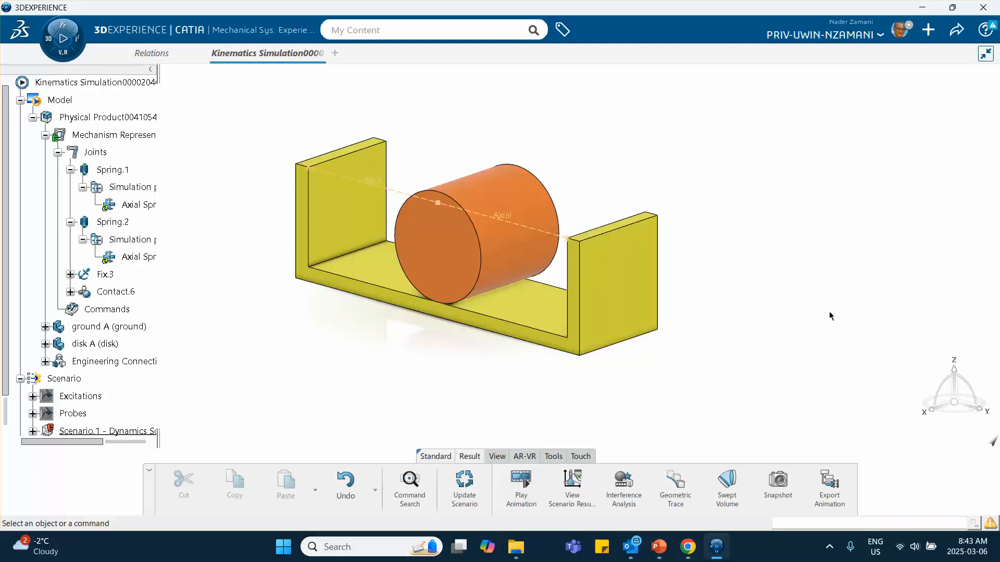
Step: Create an on-plane point on the disk's rear circular face at H 0cm and V 18cm
{"action": "middle_click_drag", "start_coordinate": [830, 316], "coordinate": [501, 259]}
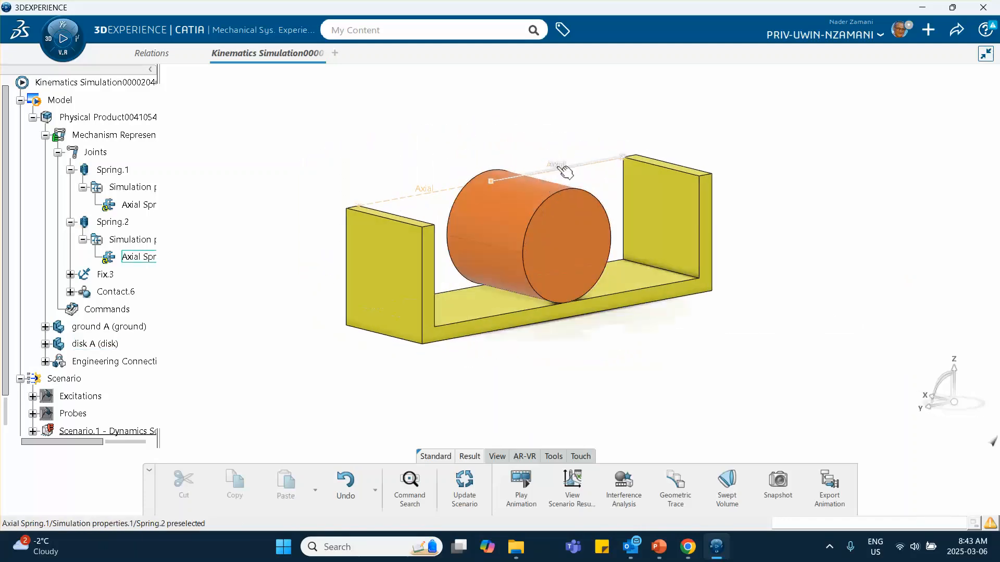
{"action": "middle_click_drag", "start_coordinate": [885, 276], "coordinate": [873, 294]}
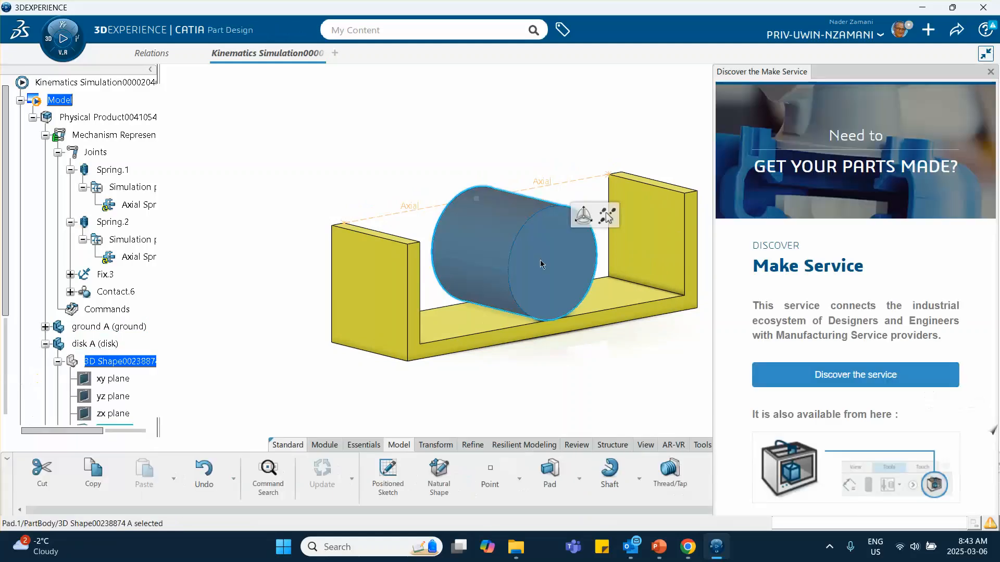
{"action": "left_click", "coordinate": [991, 72]}
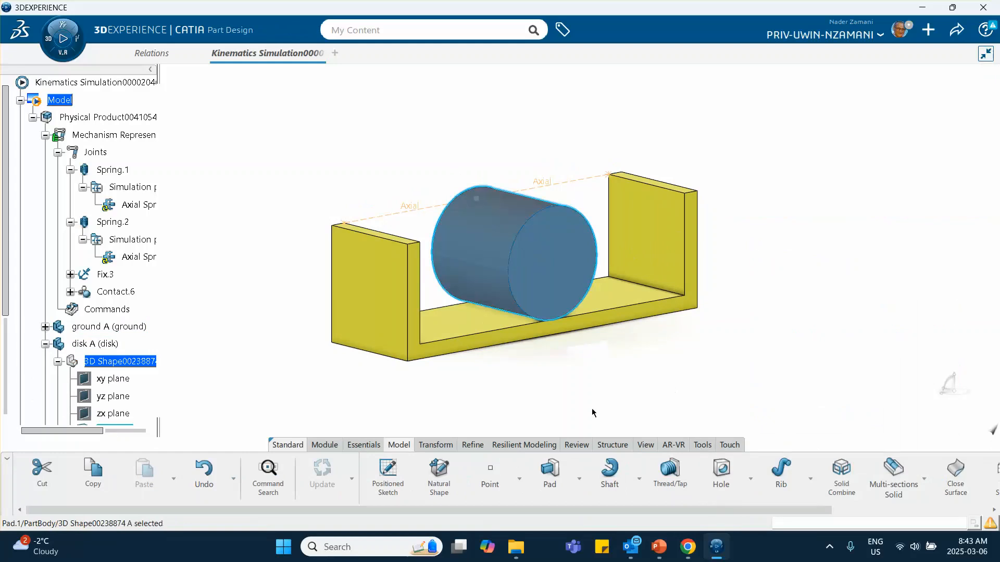
{"action": "left_click", "coordinate": [549, 415]}
{"action": "left_click", "coordinate": [490, 472]}
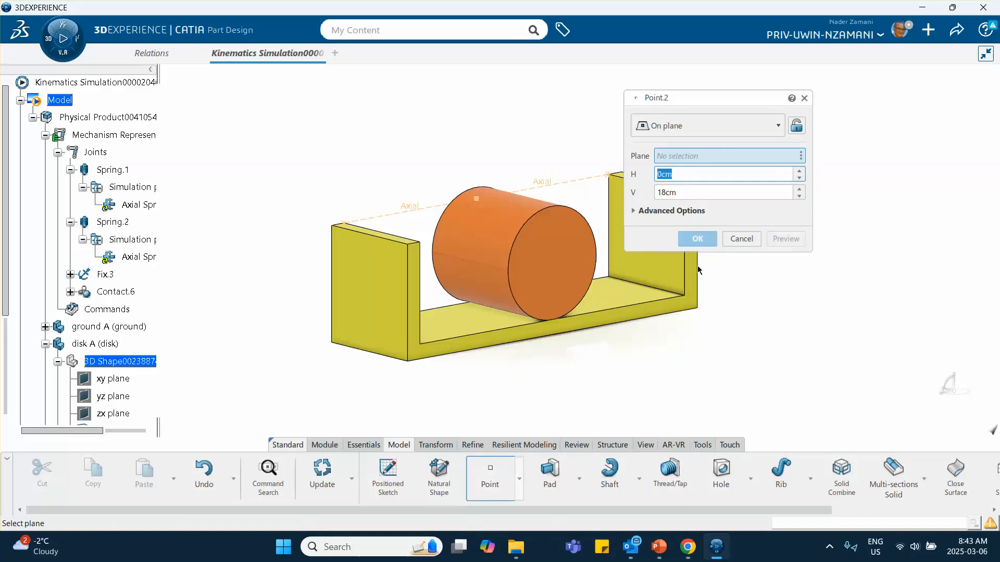
{"action": "left_click", "coordinate": [716, 127]}
{"action": "left_click", "coordinate": [716, 127]}
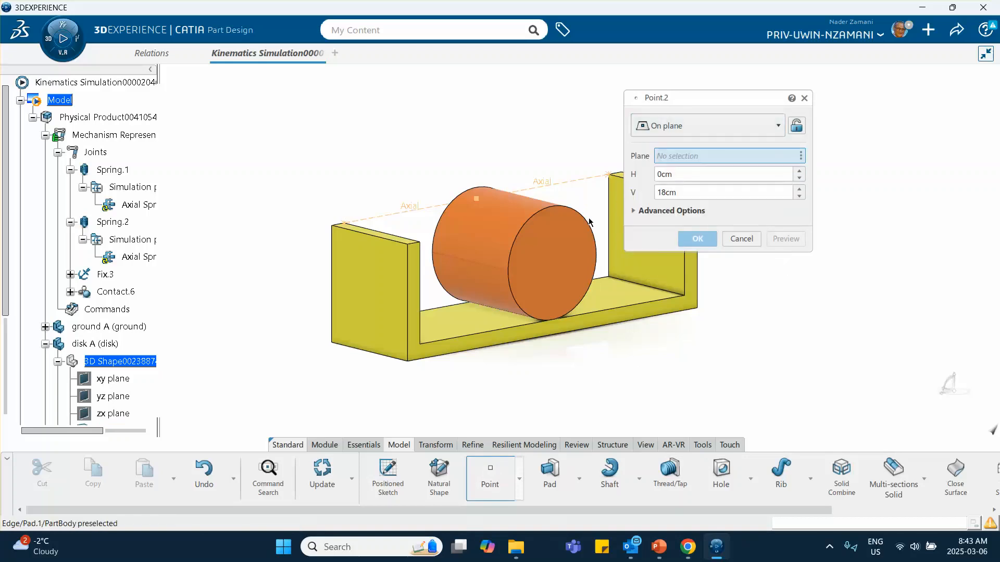
{"action": "left_click", "coordinate": [569, 255]}
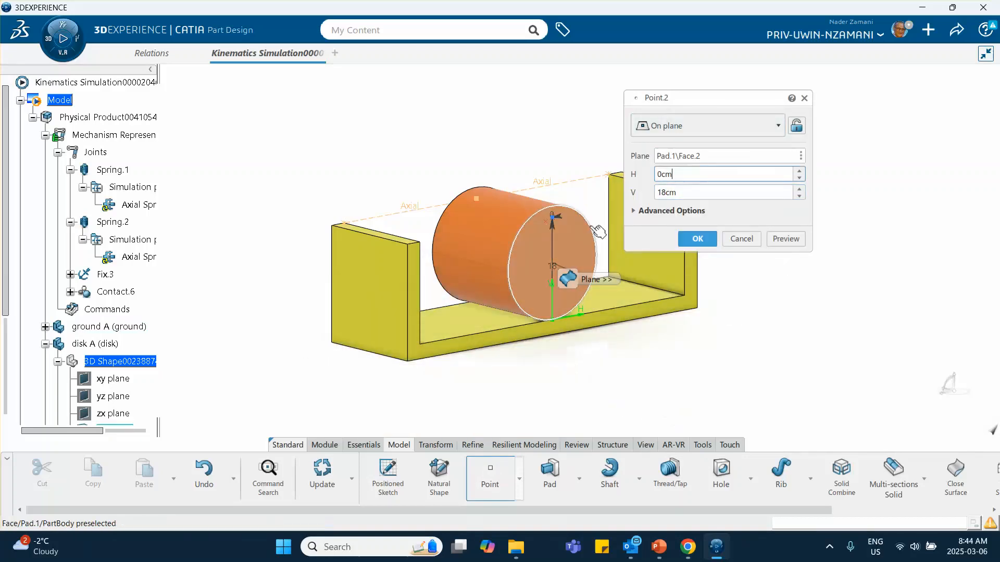
{"action": "left_click", "coordinate": [697, 240]}
{"action": "middle_click_drag", "start_coordinate": [757, 300], "coordinate": [706, 303]}
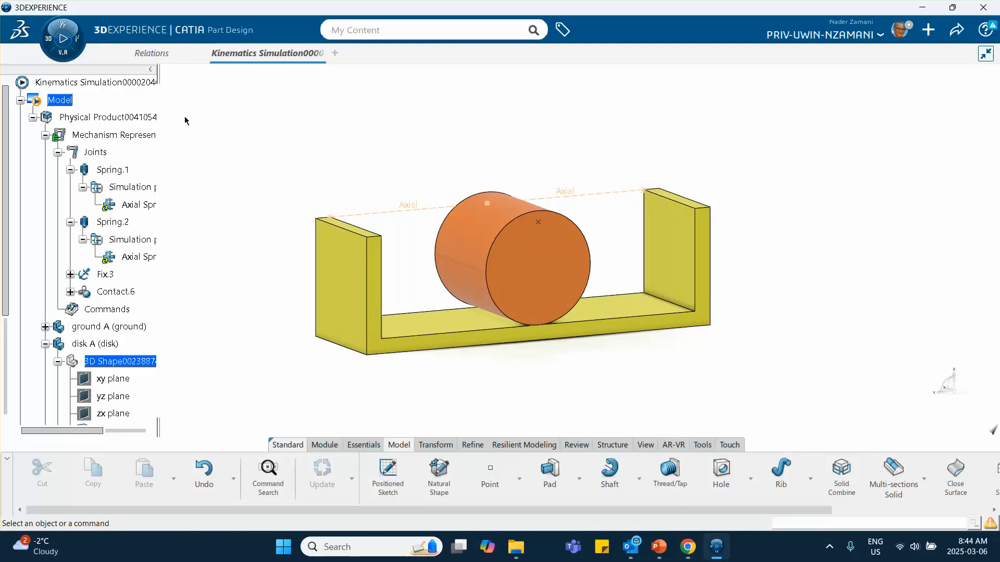
Step: Activate the mechanism representation and switch from the part's shape to Mechanical Systems Design
{"action": "left_click", "coordinate": [104, 142]}
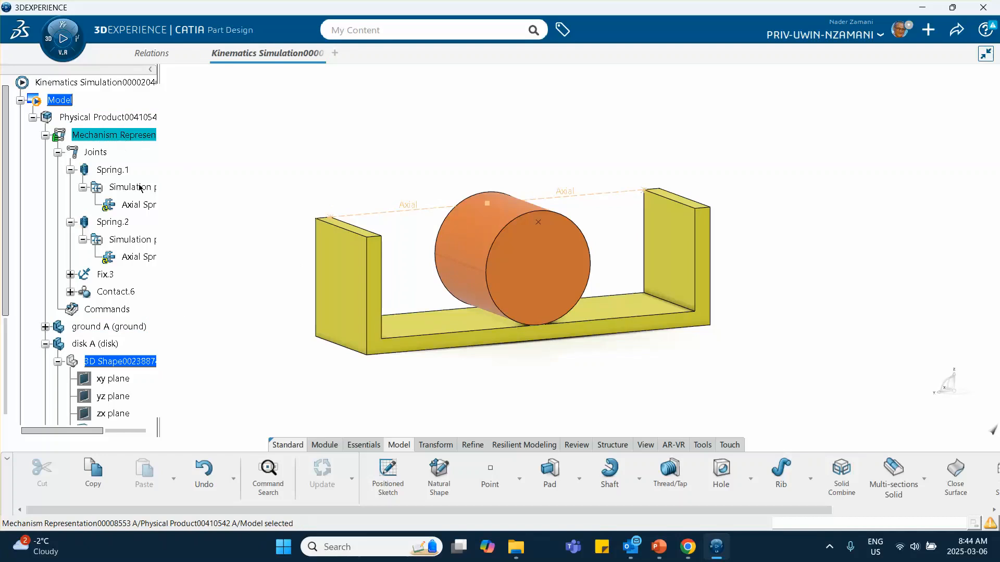
{"action": "scroll", "coordinate": [130, 224], "scroll_direction": "down", "scroll_amount": 3}
{"action": "right_click", "coordinate": [131, 356]}
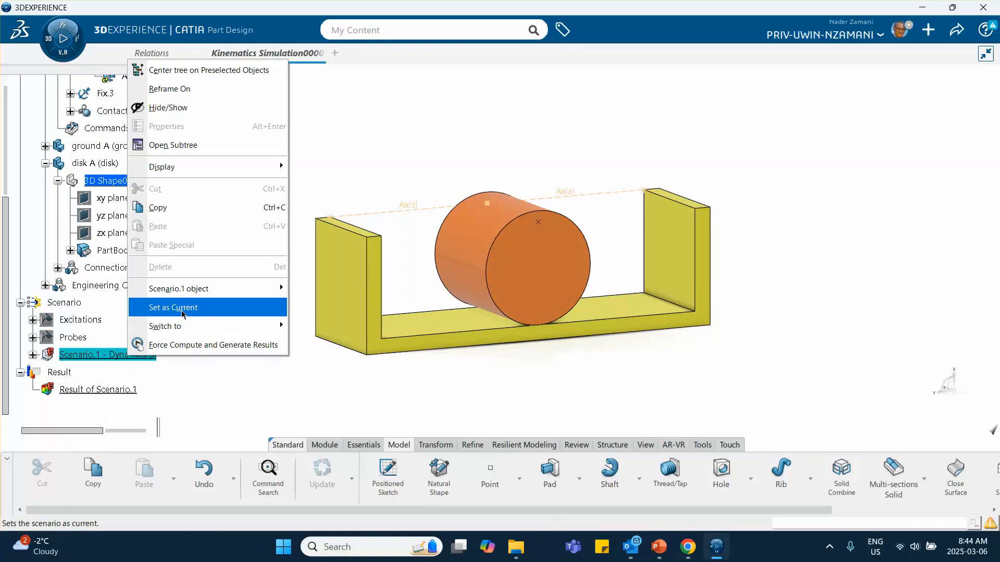
{"action": "mouse_move", "coordinate": [218, 332]}
{"action": "left_click", "coordinate": [327, 326]}
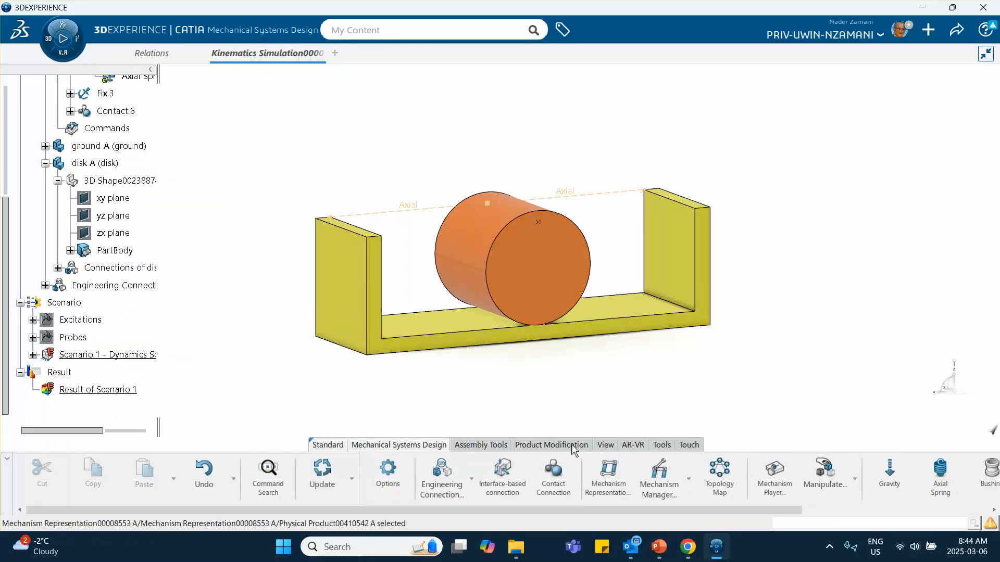
Step: Start an axial spring supported by the rear upper corner of the ground's nearer end wall and Point.2 on the disk
{"action": "left_click", "coordinate": [940, 484]}
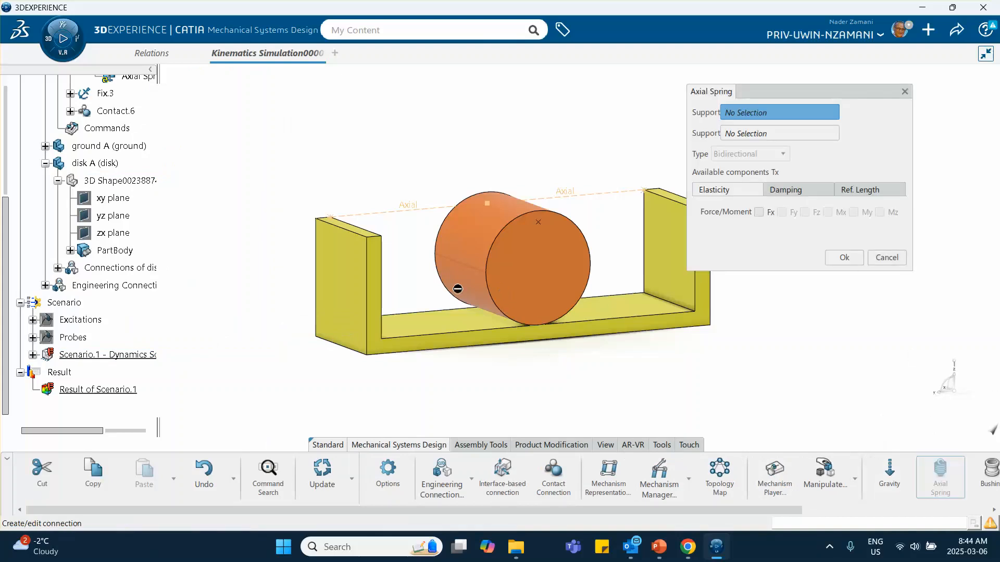
{"action": "middle_click_drag", "start_coordinate": [411, 289], "coordinate": [774, 301]}
{"action": "middle_click_drag", "start_coordinate": [559, 326], "coordinate": [613, 267]}
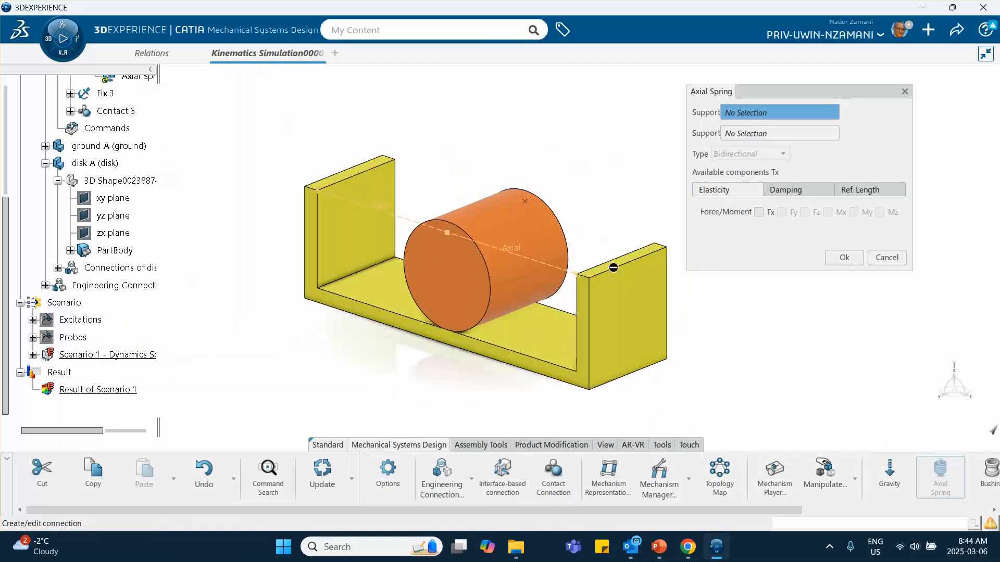
{"action": "left_click", "coordinate": [656, 245]}
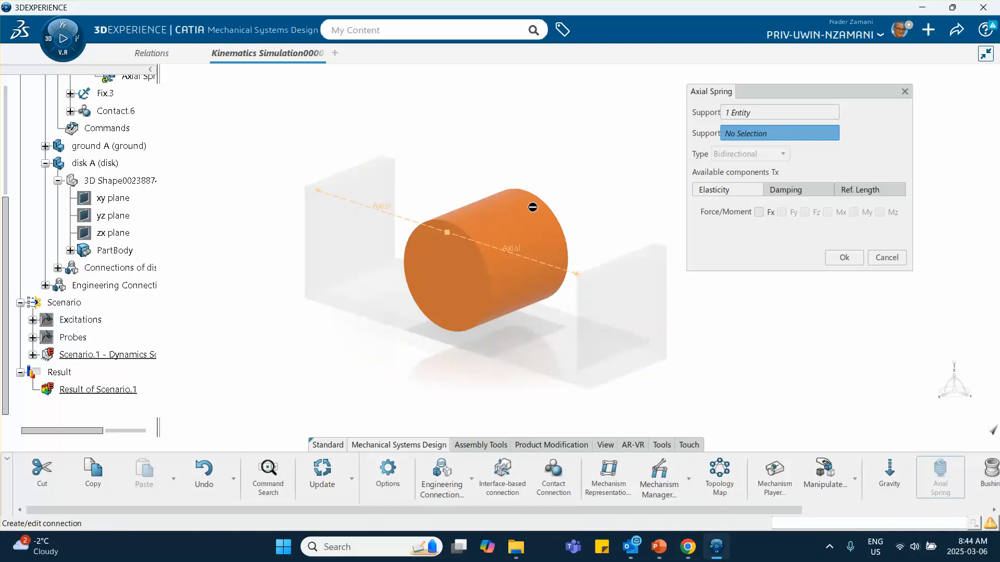
{"action": "middle_click_drag", "start_coordinate": [594, 230], "coordinate": [557, 237]}
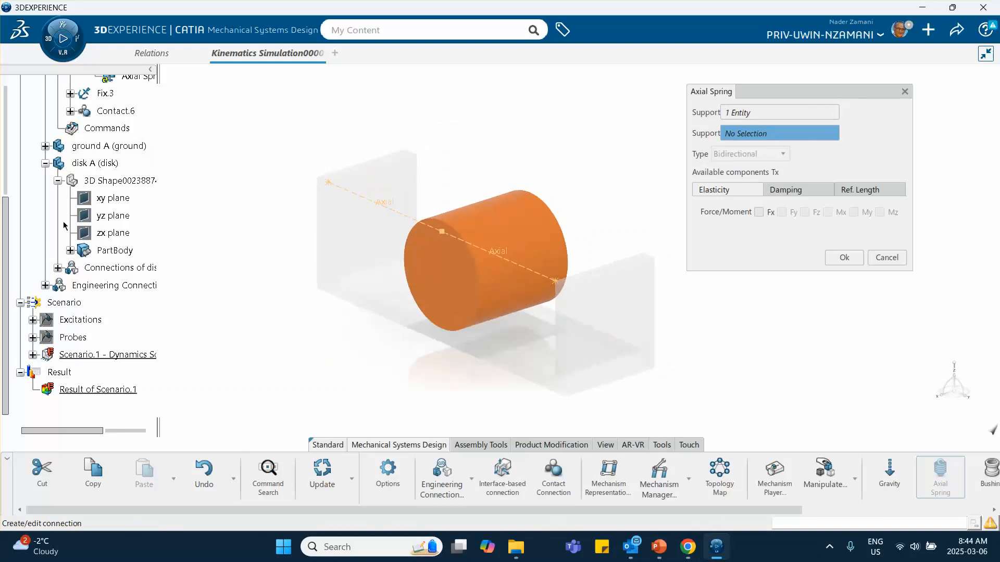
{"action": "left_click", "coordinate": [71, 251]}
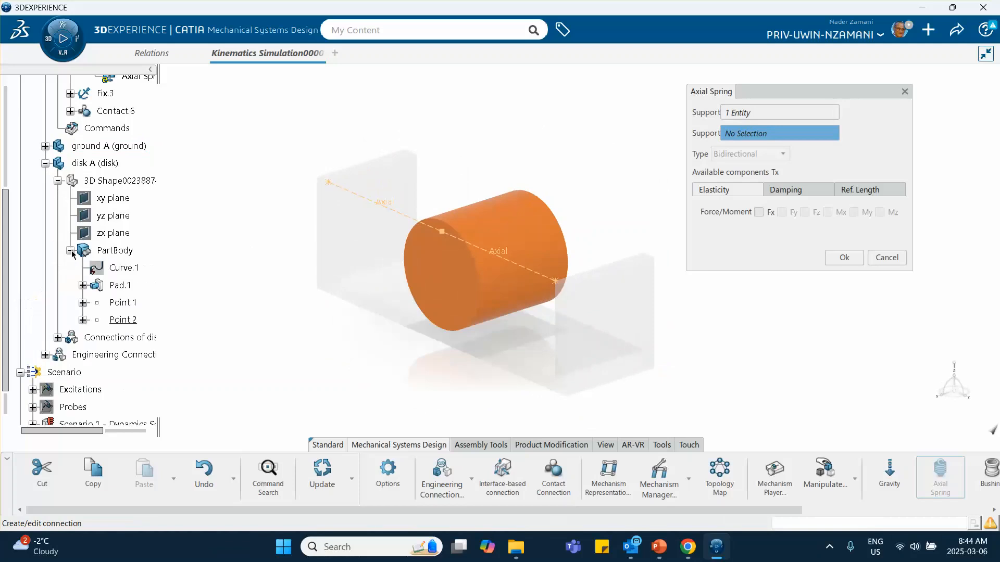
{"action": "left_click", "coordinate": [131, 321]}
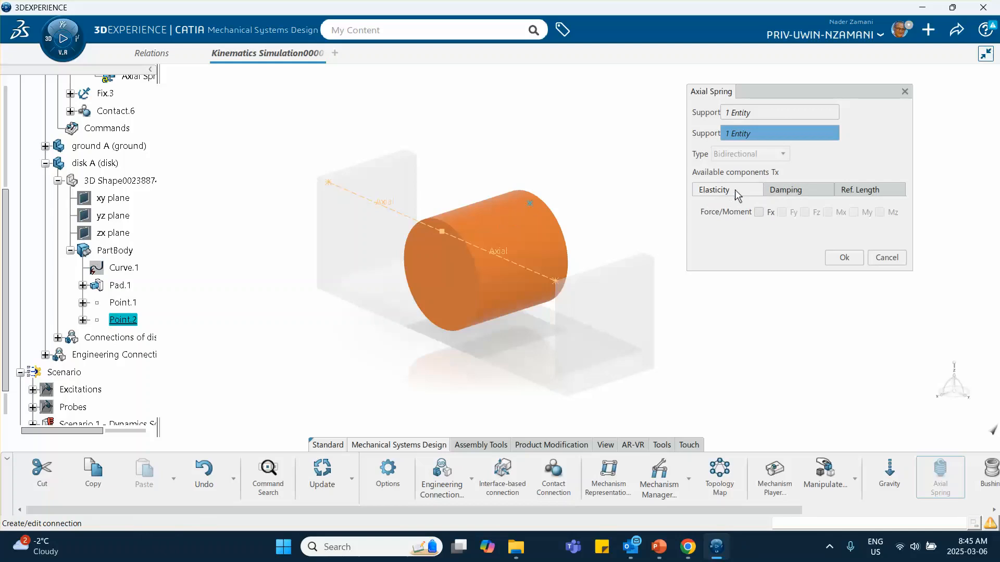
Step: Enable Fx elasticity with a linear translational stiffness of 3000kg_s2 and create the axial spring
{"action": "left_click", "coordinate": [764, 214]}
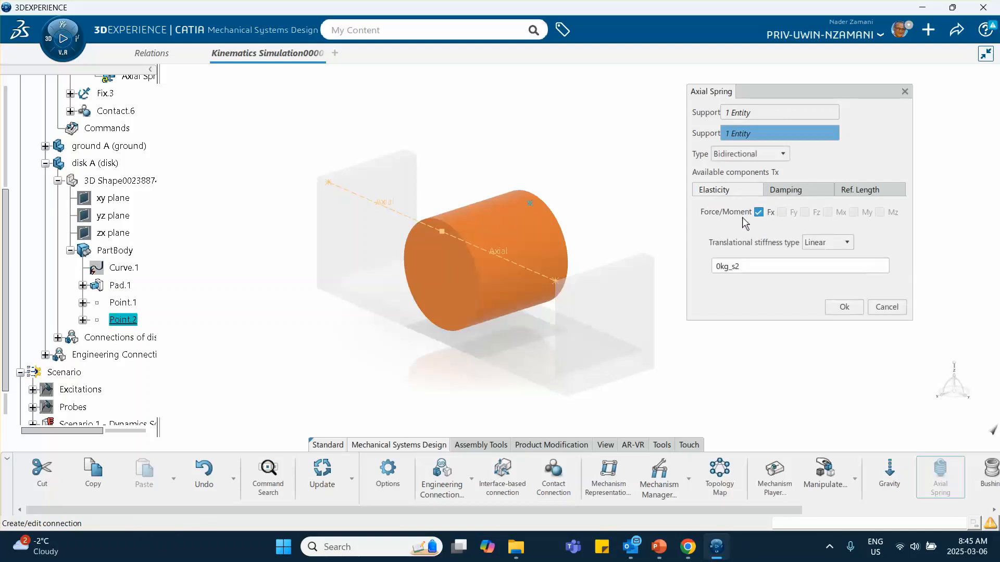
{"action": "double_click", "coordinate": [717, 265]}
{"action": "left_click", "coordinate": [717, 266]}
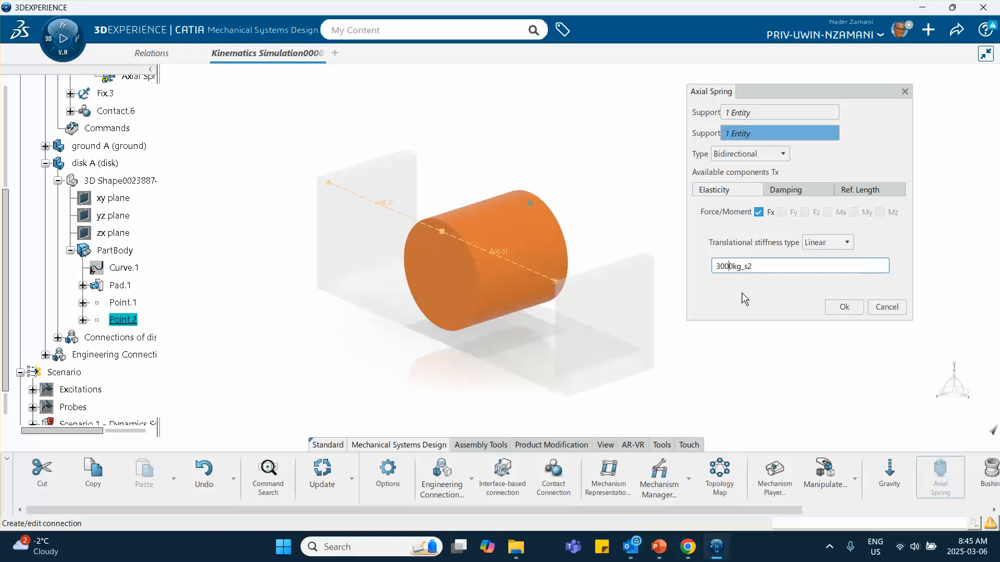
{"action": "left_click", "coordinate": [844, 308]}
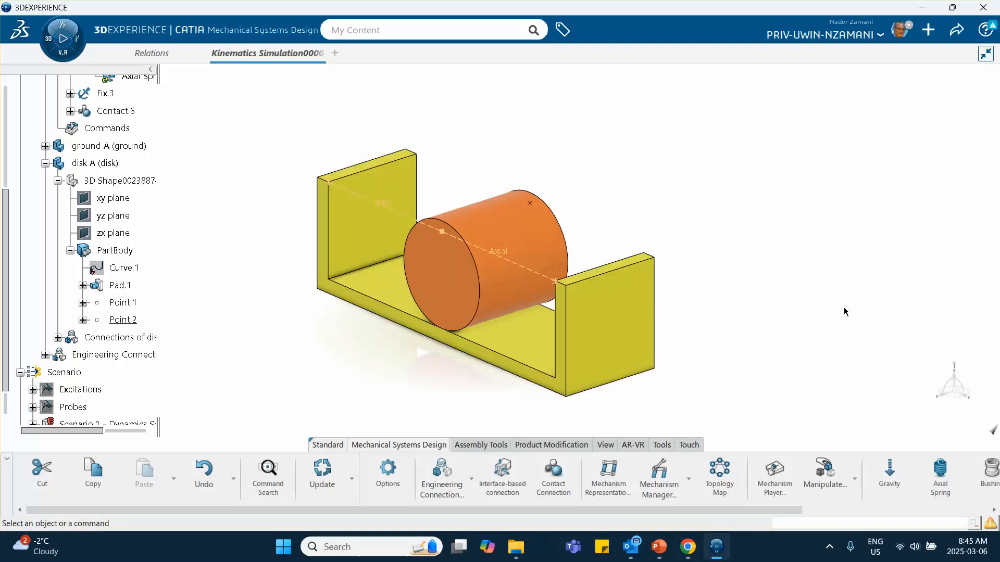
Step: Start another axial spring supported by the rear upper corner of the ground's opposite end wall and Point.2 on the disk
{"action": "left_click", "coordinate": [931, 474]}
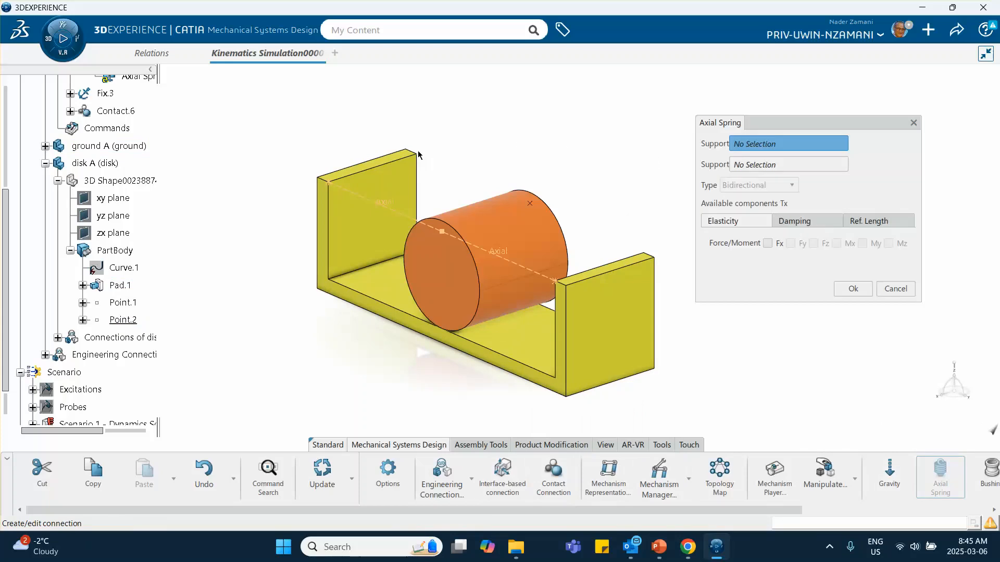
{"action": "left_click", "coordinate": [529, 204]}
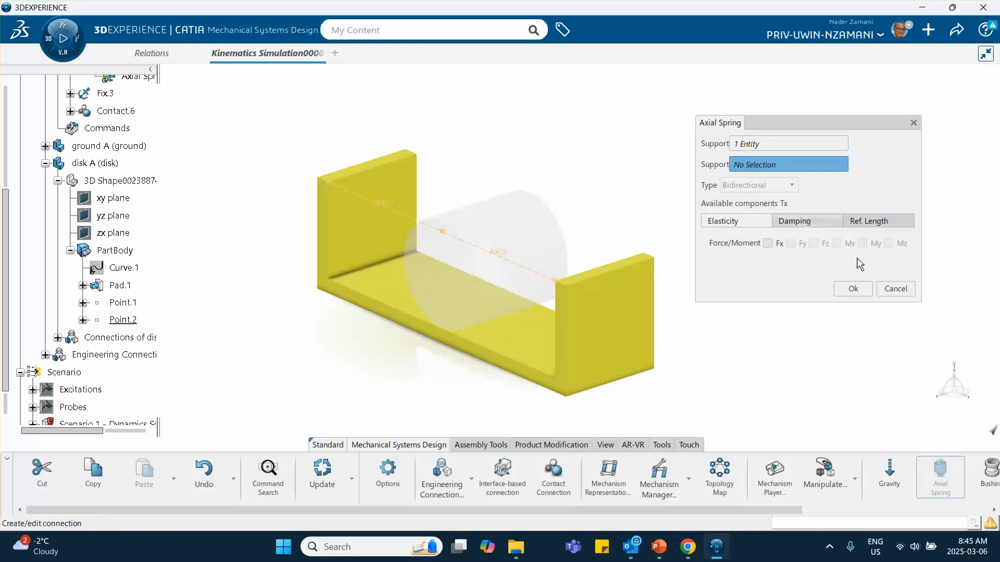
{"action": "right_click", "coordinate": [789, 150]}
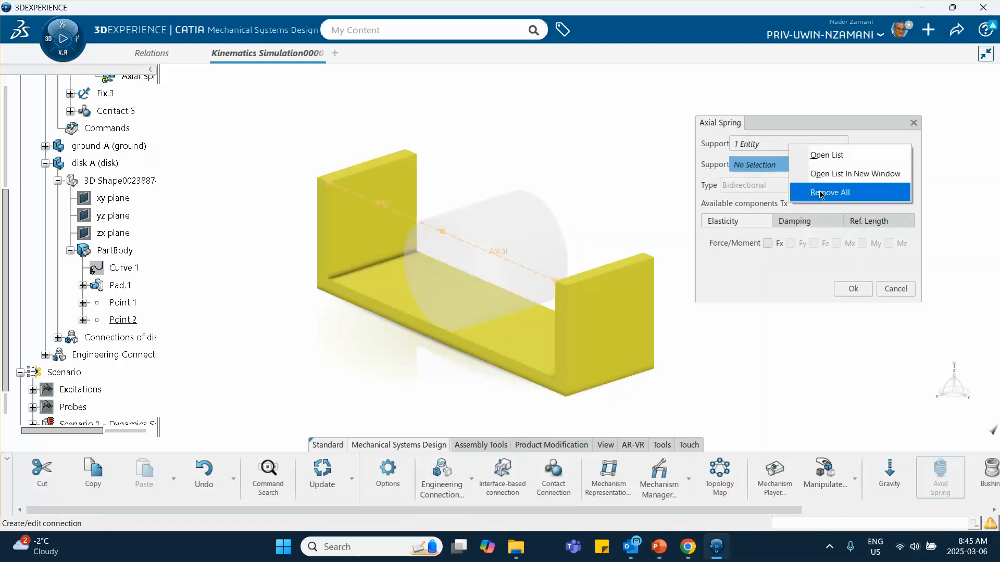
{"action": "left_click", "coordinate": [812, 192]}
{"action": "left_click", "coordinate": [781, 145]}
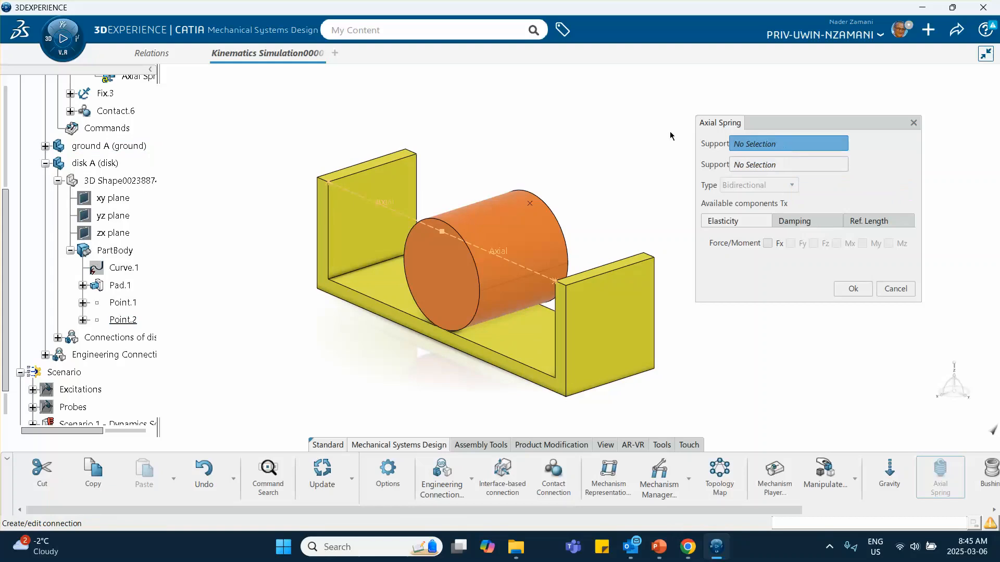
{"action": "left_click", "coordinate": [417, 159]}
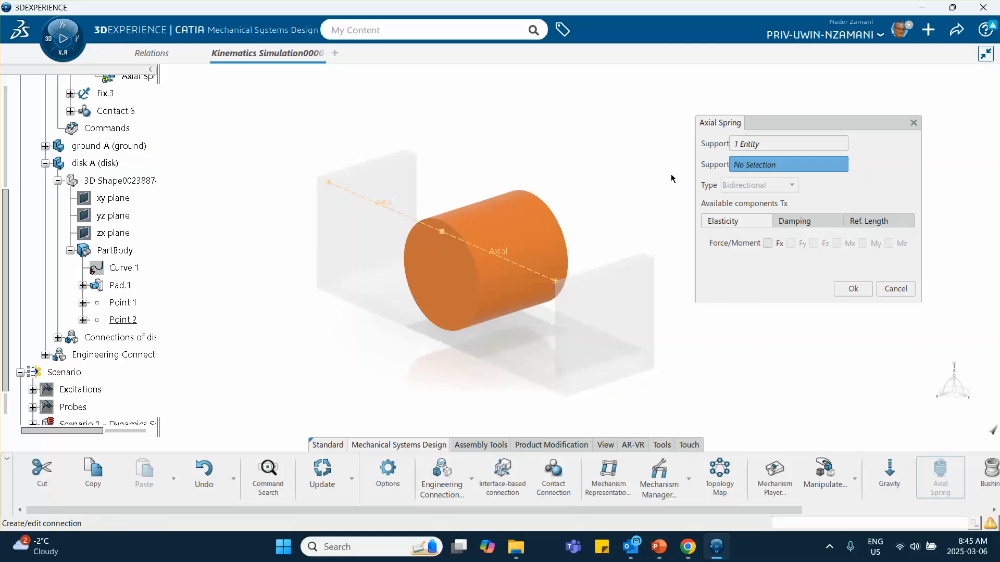
{"action": "left_click", "coordinate": [123, 319]}
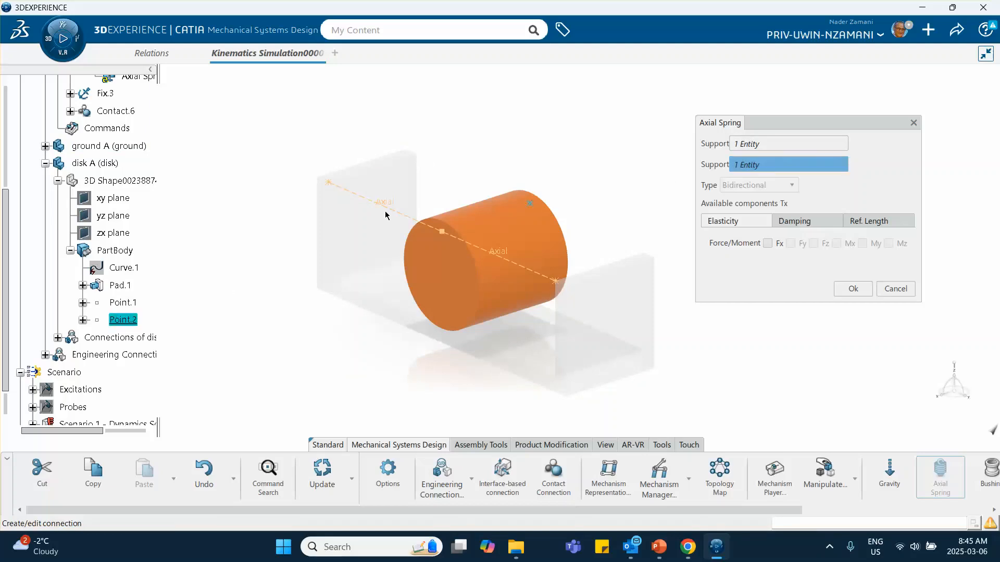
Step: Give the second rear axial spring Fx elasticity with a linear translational stiffness of 3000kg_s2 and create it
{"action": "left_click", "coordinate": [769, 244]}
{"action": "left_click", "coordinate": [731, 298]}
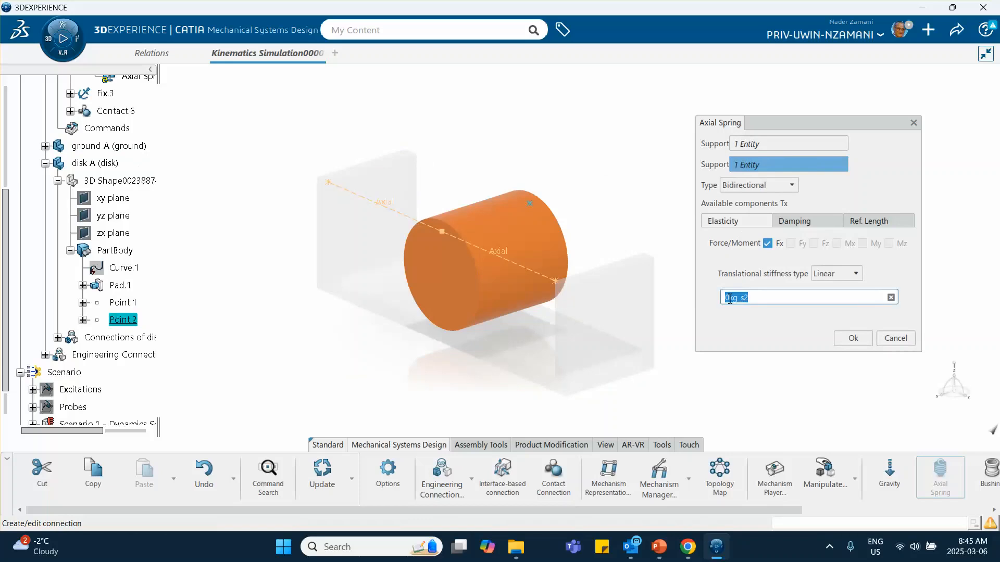
{"action": "key", "text": "BackSpace"}
{"action": "type", "text": "1"}
{"action": "key", "text": "BackSpace"}
{"action": "type", "text": "3000"}
{"action": "left_click", "coordinate": [853, 339]}
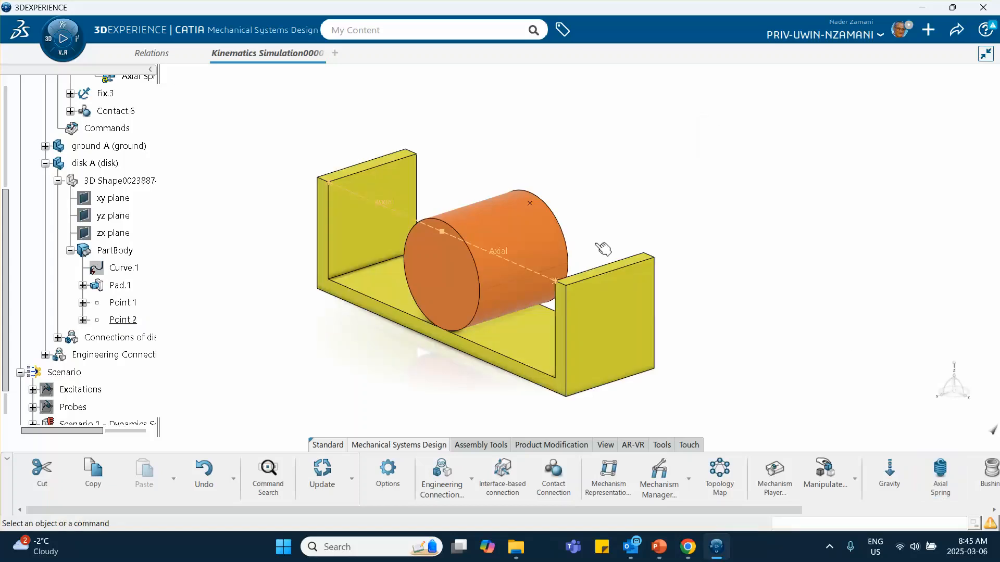
Step: Include the Spring.7 and Spring.8 joints in the mechanism through the Mechanism Manager
{"action": "scroll", "coordinate": [132, 201], "scroll_direction": "up", "scroll_amount": 3}
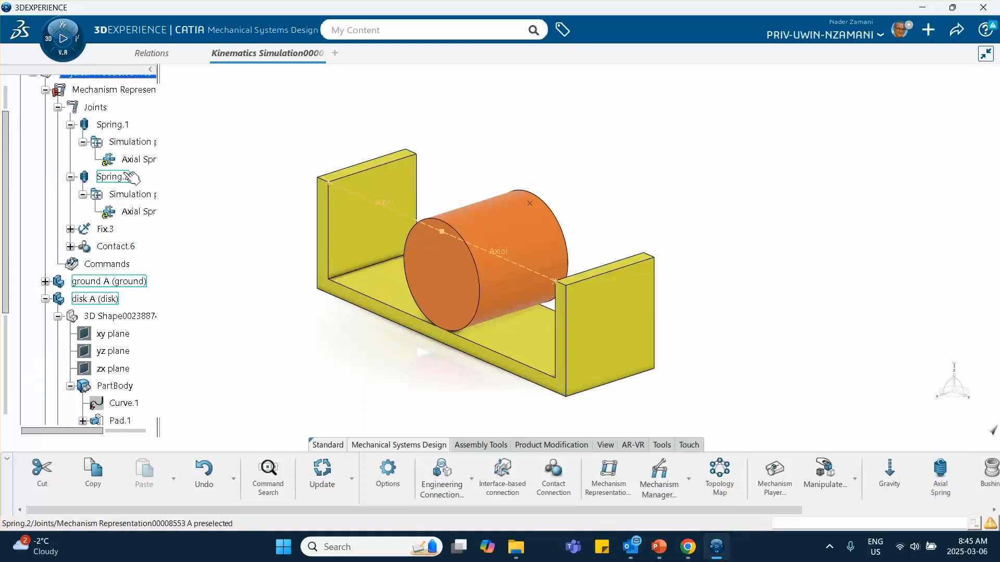
{"action": "scroll", "coordinate": [130, 249], "scroll_direction": "down", "scroll_amount": 1}
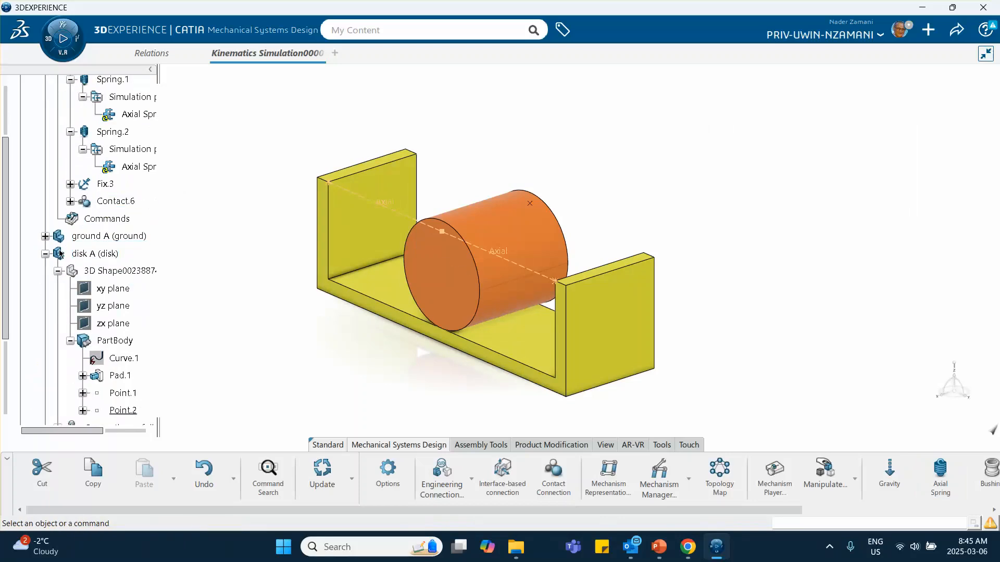
{"action": "scroll", "coordinate": [86, 178], "scroll_direction": "up", "scroll_amount": 1}
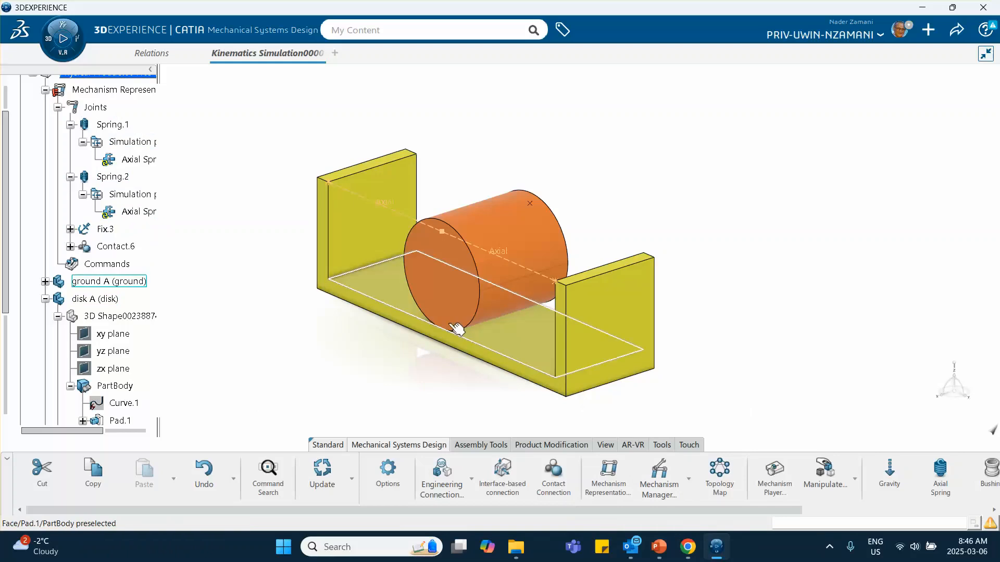
{"action": "left_click", "coordinate": [659, 478]}
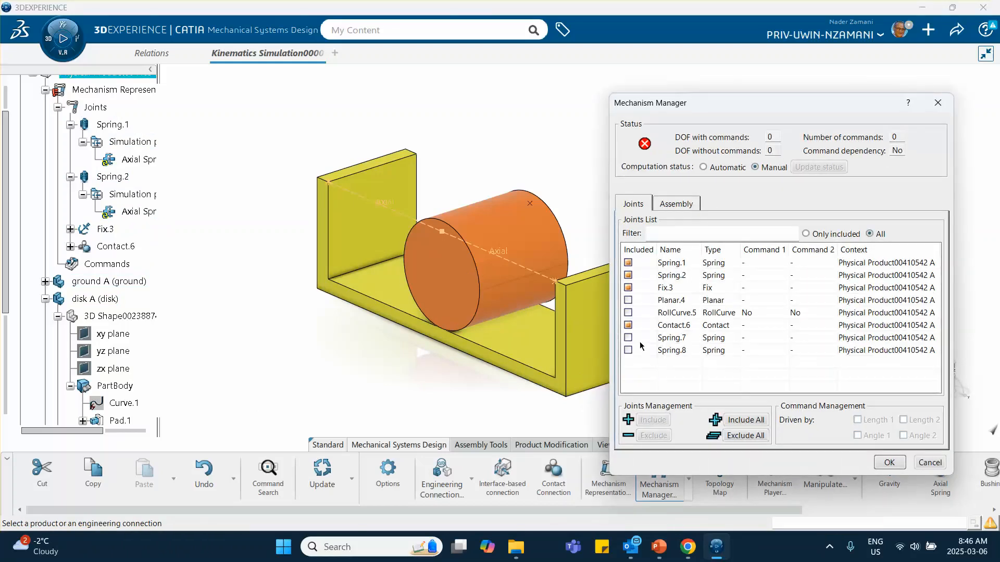
{"action": "left_click", "coordinate": [629, 337]}
{"action": "left_click", "coordinate": [628, 350]}
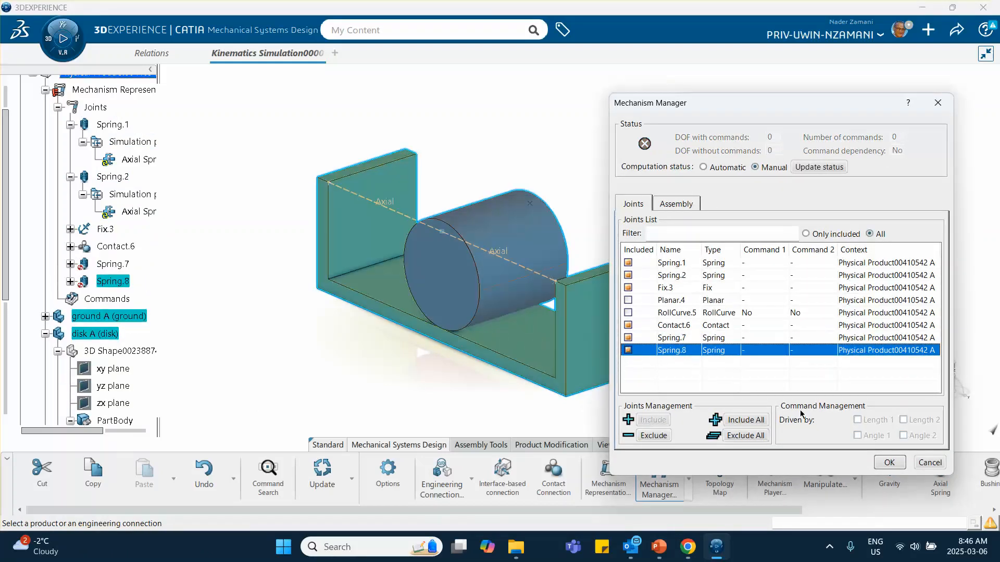
{"action": "left_click", "coordinate": [888, 462]}
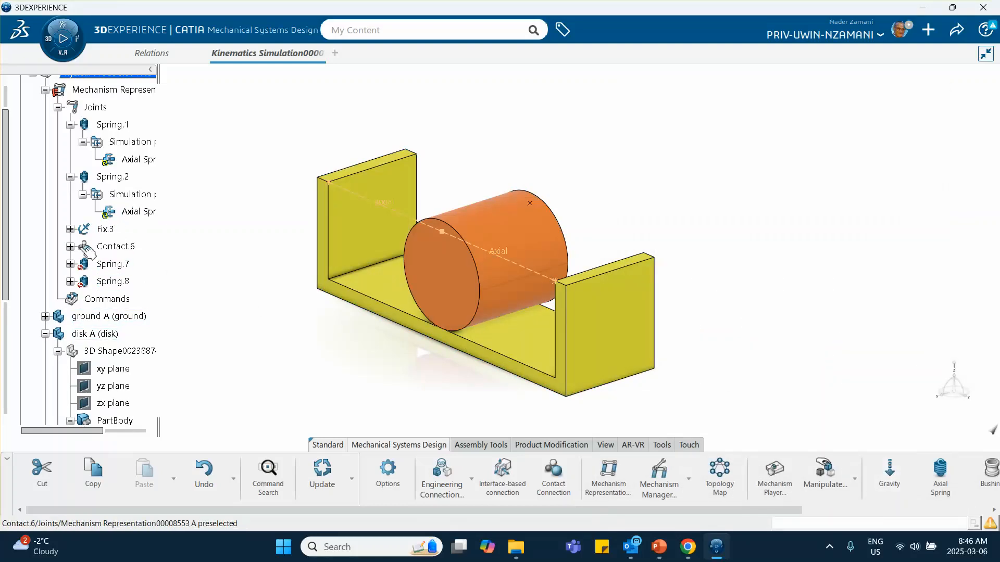
Step: Set the reference length associated with Tx to 32 cm for the axial spring under Spring.7
{"action": "left_click", "coordinate": [70, 264]}
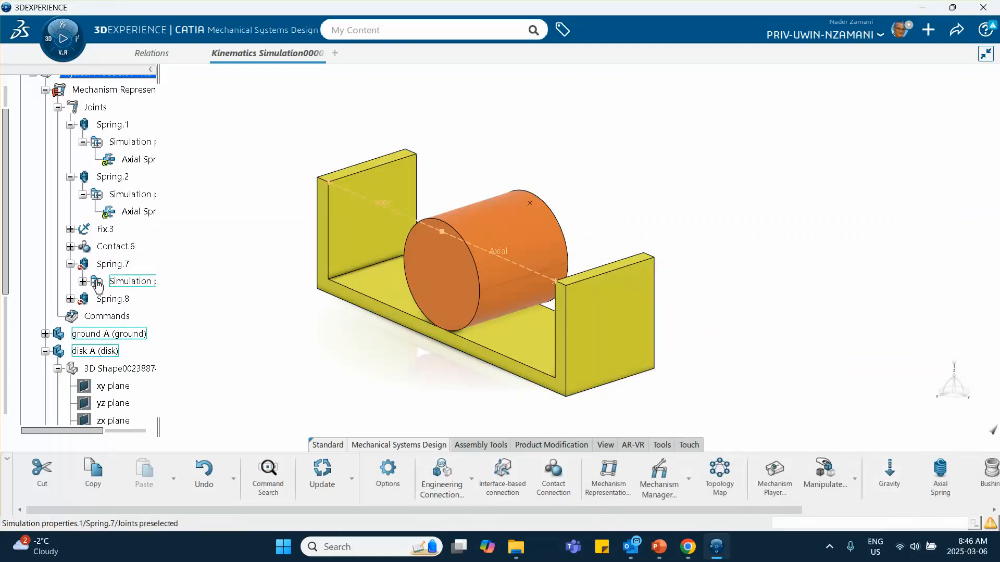
{"action": "left_click", "coordinate": [82, 281]}
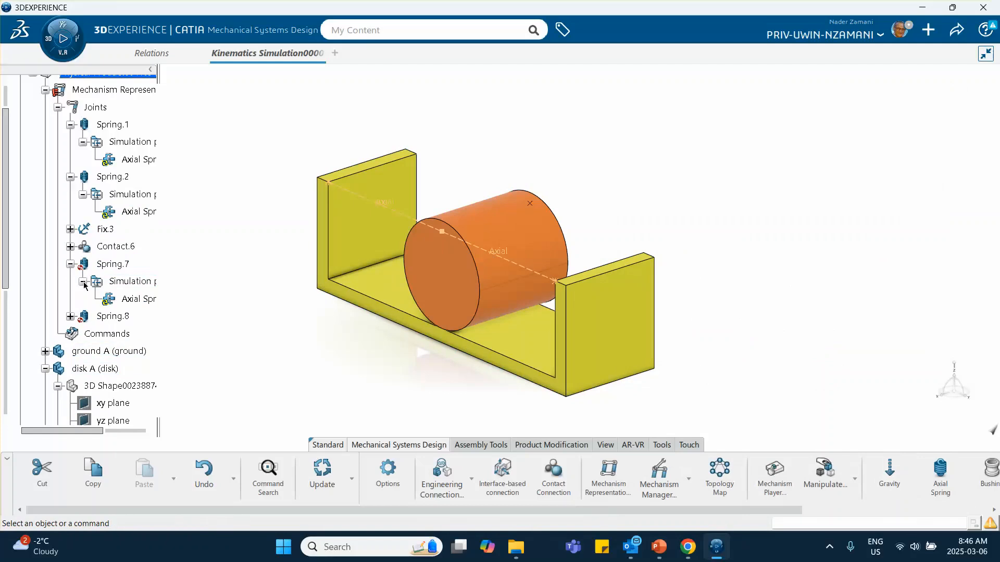
{"action": "double_click", "coordinate": [140, 299]}
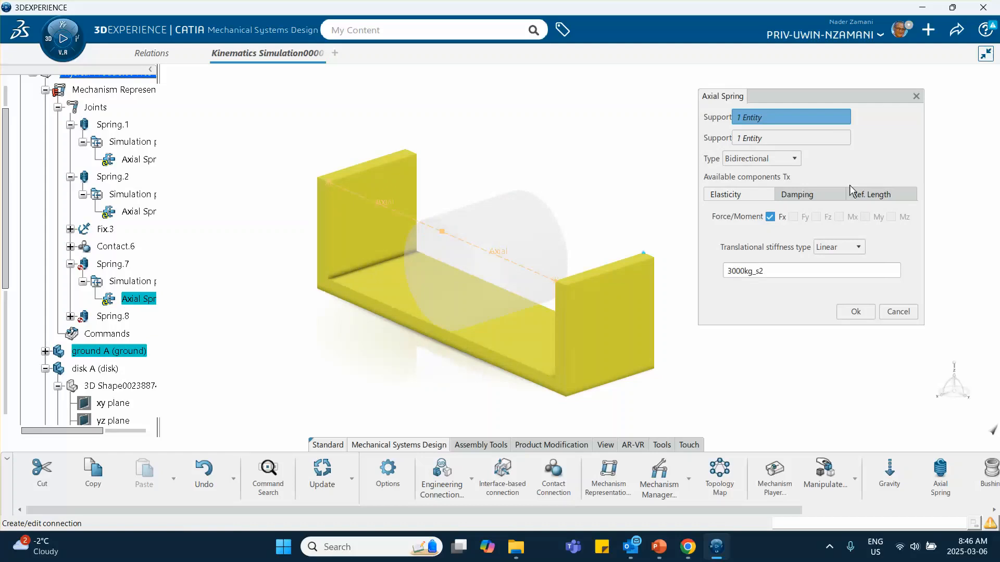
{"action": "left_click", "coordinate": [886, 195]}
{"action": "left_click_drag", "start_coordinate": [880, 215], "coordinate": [822, 215]}
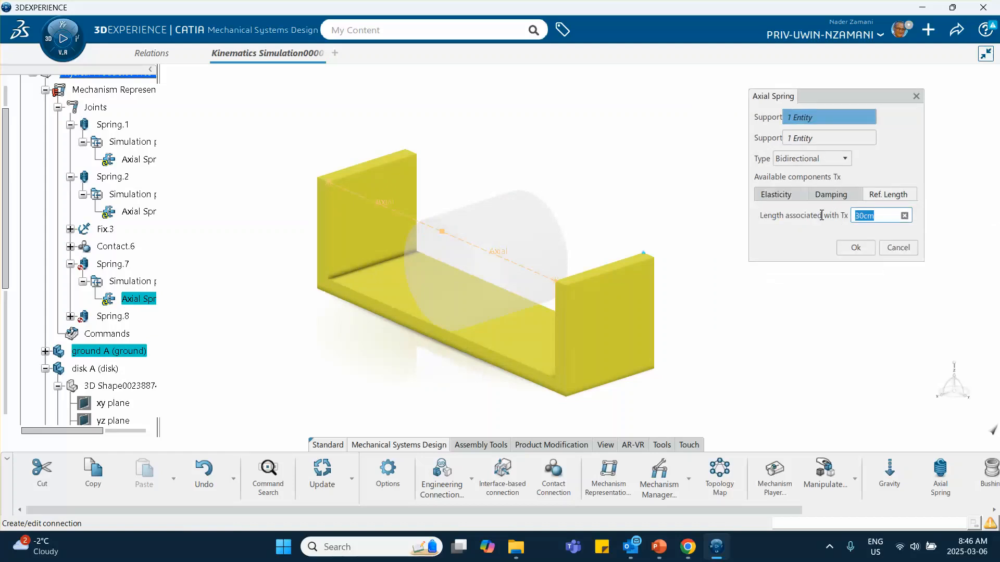
{"action": "type", "text": "32"}
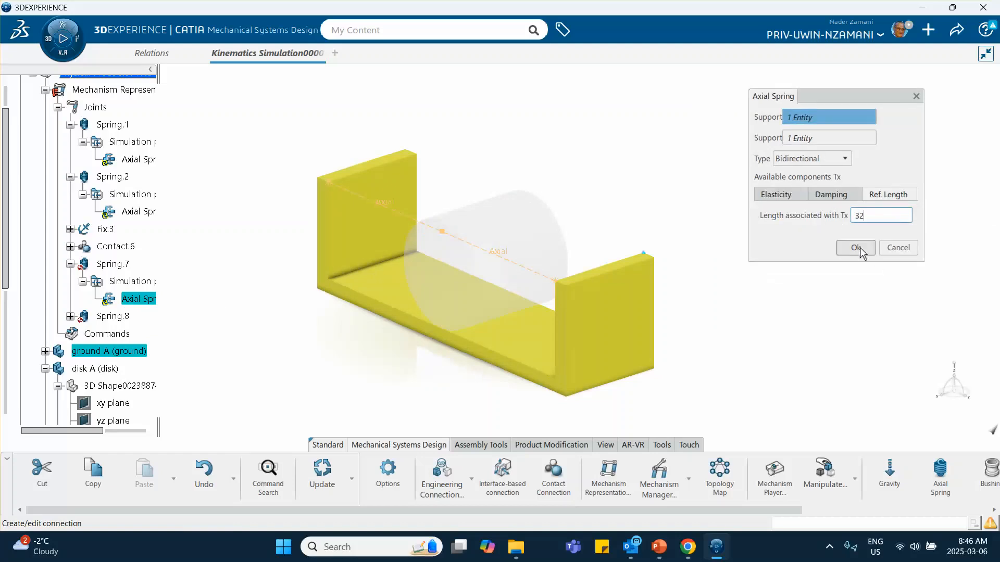
{"action": "left_click", "coordinate": [857, 249]}
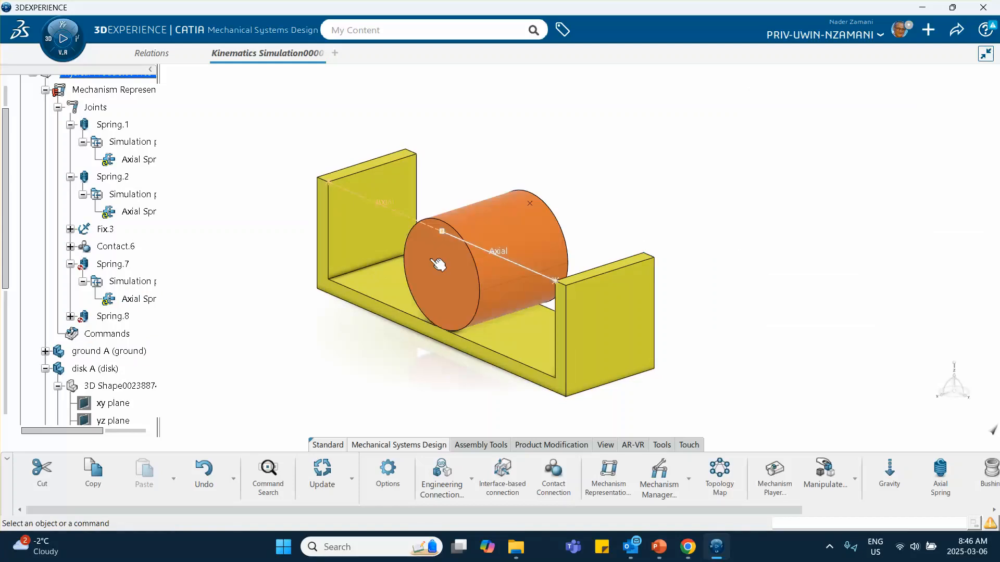
Step: Set the reference length associated with Tx to 28 cm for the axial spring under Spring.8
{"action": "middle_click_drag", "start_coordinate": [245, 323], "coordinate": [750, 311]}
{"action": "middle_click_drag", "start_coordinate": [419, 341], "coordinate": [422, 304]}
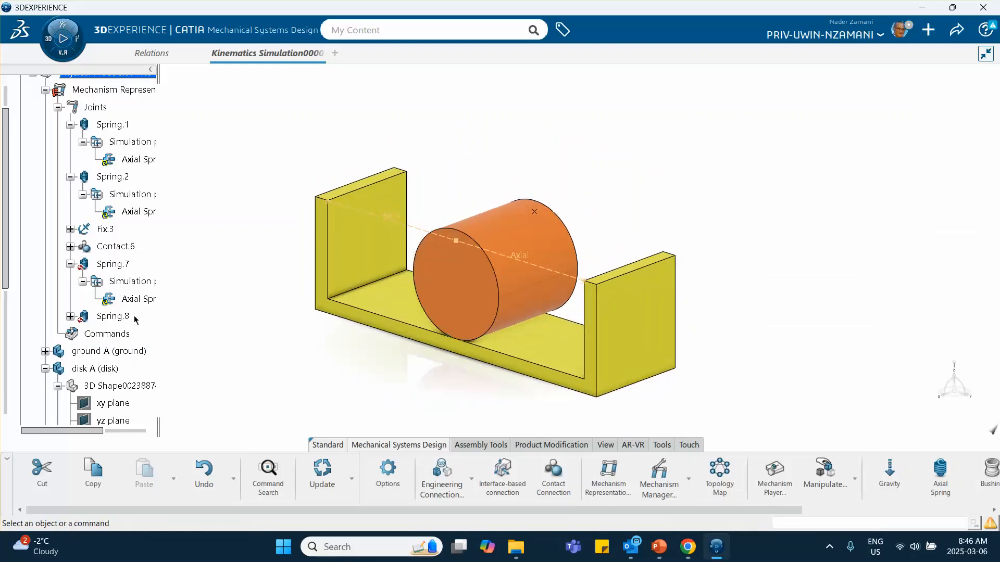
{"action": "scroll", "coordinate": [140, 305], "scroll_direction": "down", "scroll_amount": 3}
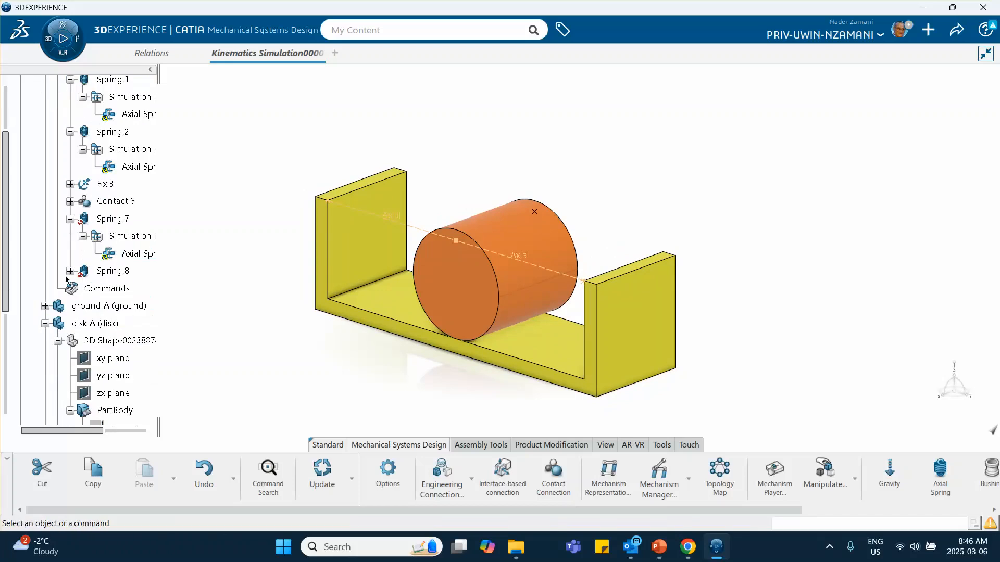
{"action": "left_click", "coordinate": [70, 271]}
{"action": "left_click", "coordinate": [83, 289]}
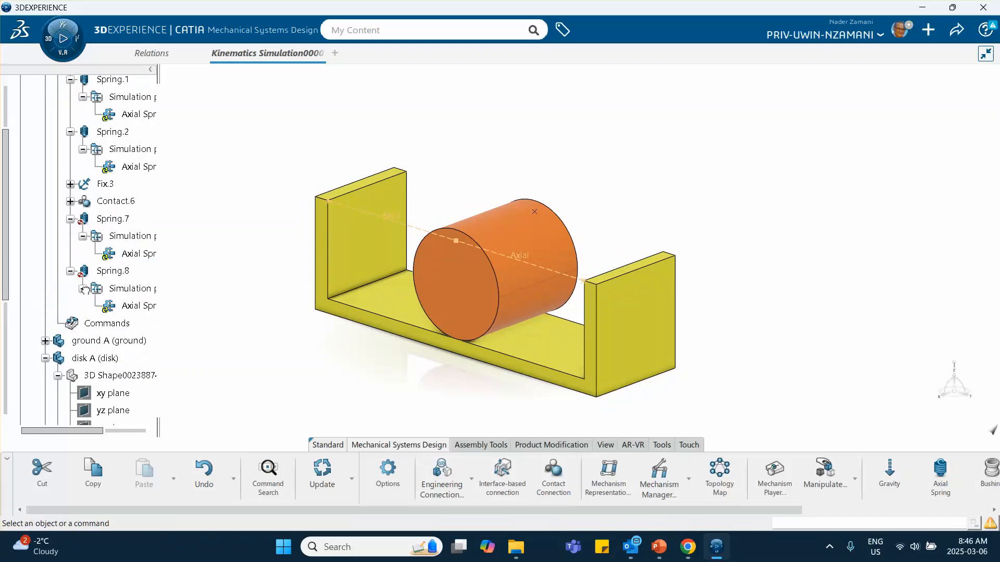
{"action": "double_click", "coordinate": [137, 307]}
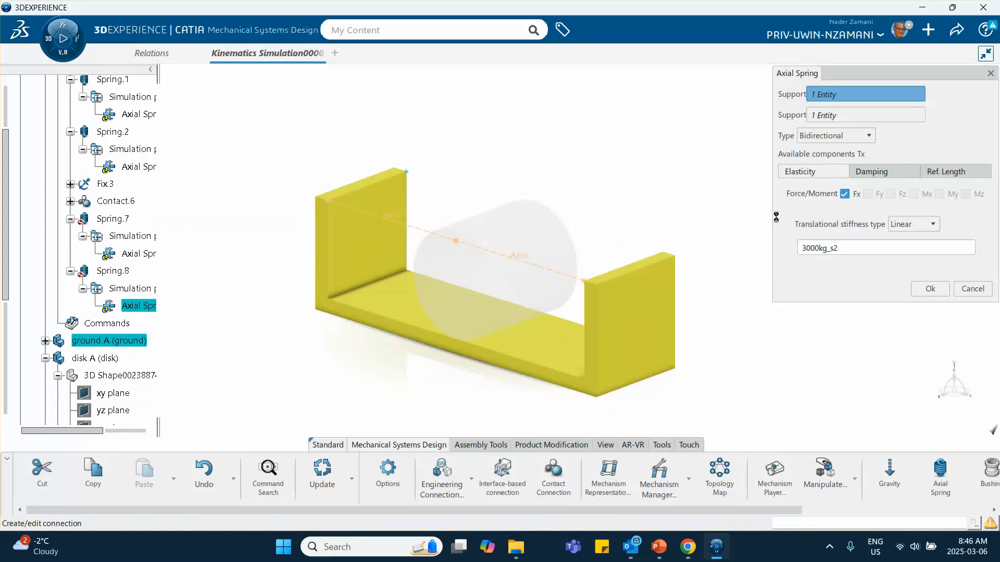
{"action": "left_click", "coordinate": [964, 175]}
{"action": "double_click", "coordinate": [945, 193]}
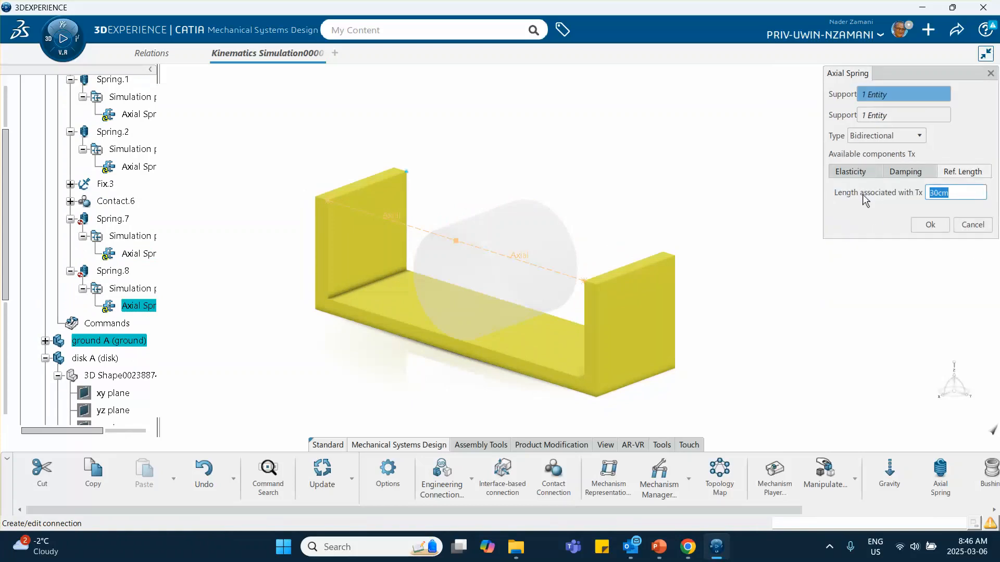
{"action": "type", "text": "2"}
{"action": "type", "text": "0"}
{"action": "type", "text": "8"}
{"action": "left_click", "coordinate": [939, 229]}
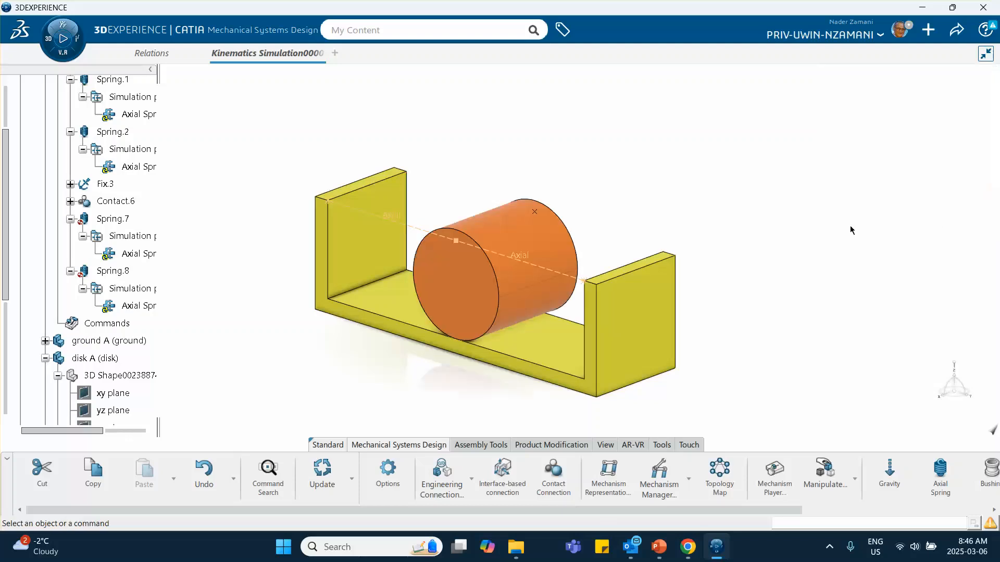
Step: Check which joints are included in the mechanism using the Mechanism Manager
{"action": "middle_click_drag", "start_coordinate": [725, 196], "coordinate": [701, 305]}
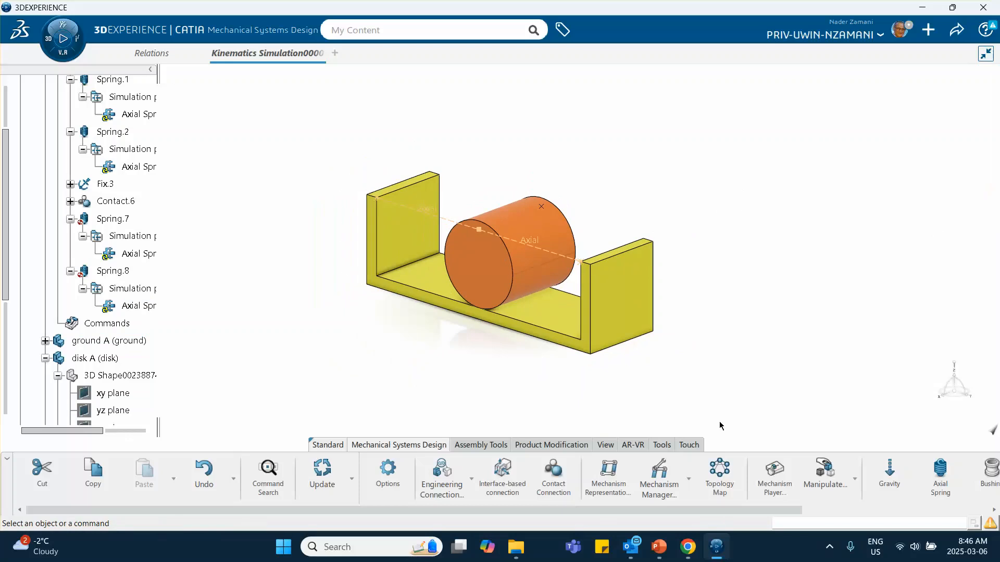
{"action": "left_click", "coordinate": [660, 474]}
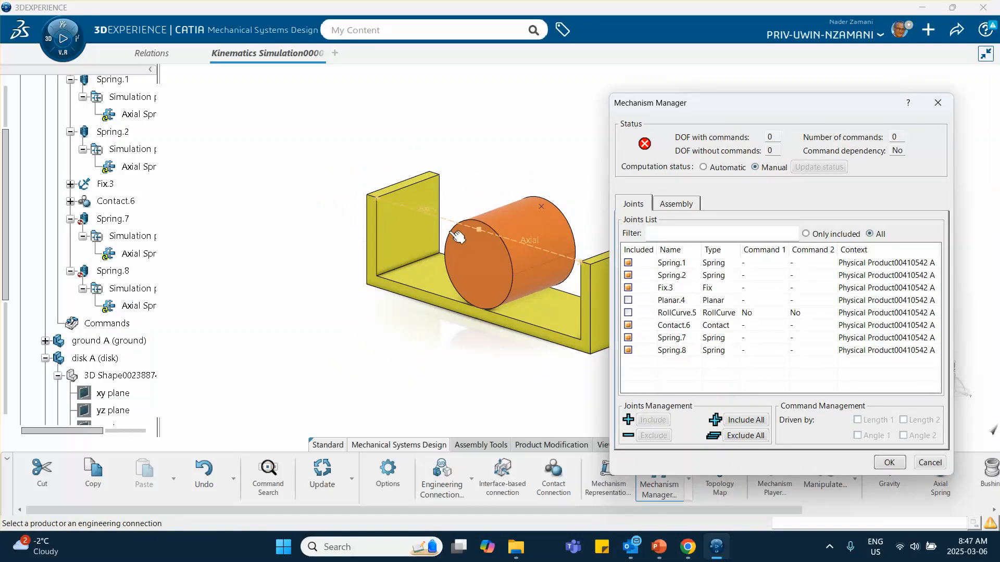
{"action": "left_click", "coordinate": [889, 463]}
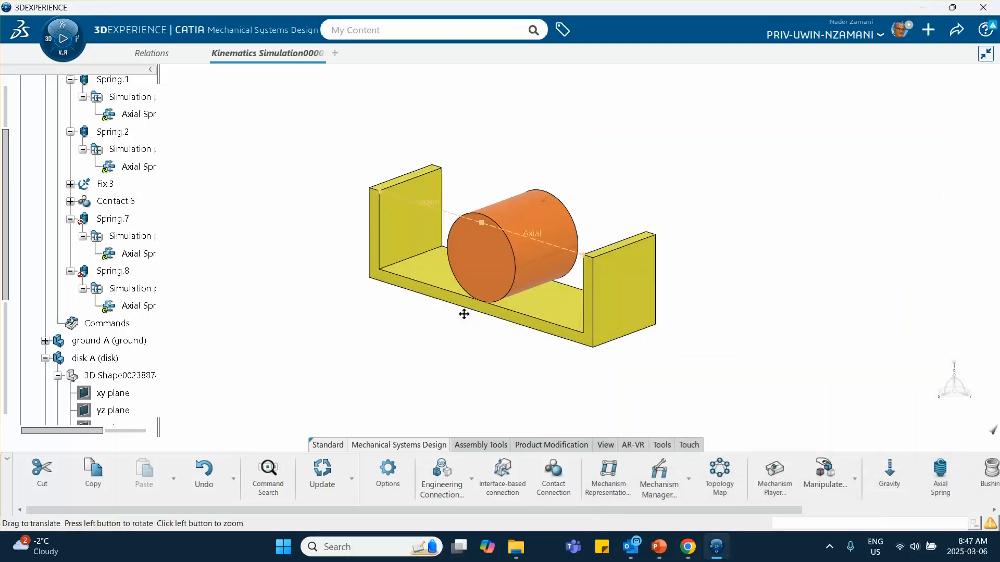
Step: Force the computation of Scenario.1 and generate its results
{"action": "scroll", "coordinate": [137, 280], "scroll_direction": "down", "scroll_amount": 5}
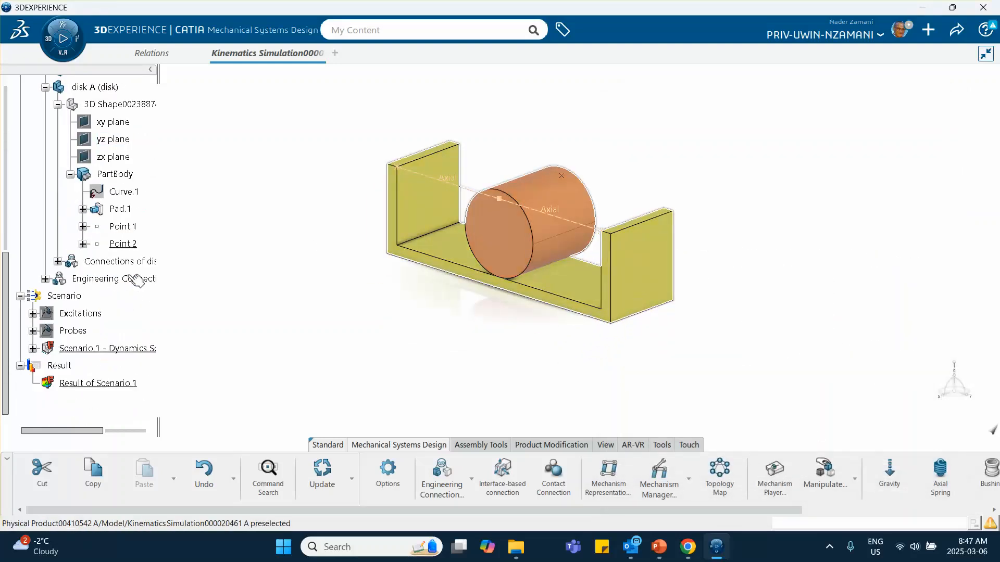
{"action": "scroll", "coordinate": [136, 280], "scroll_direction": "down", "scroll_amount": 5}
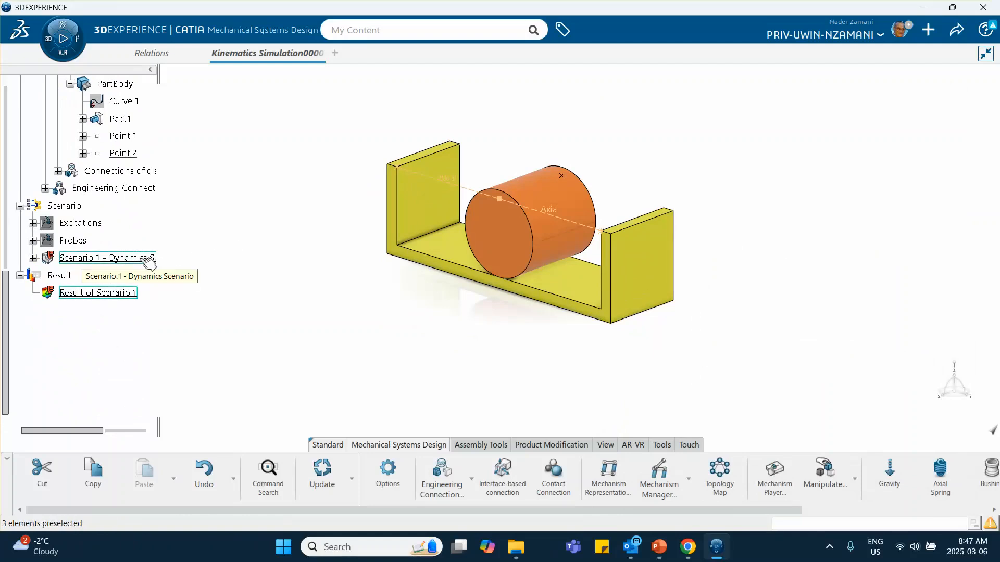
{"action": "right_click", "coordinate": [148, 258]}
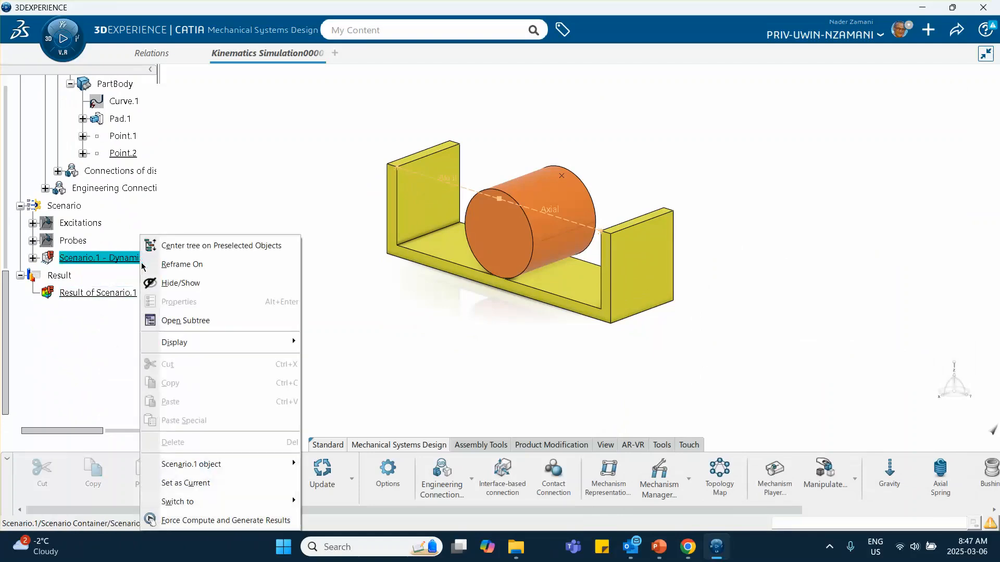
{"action": "left_click", "coordinate": [223, 522]}
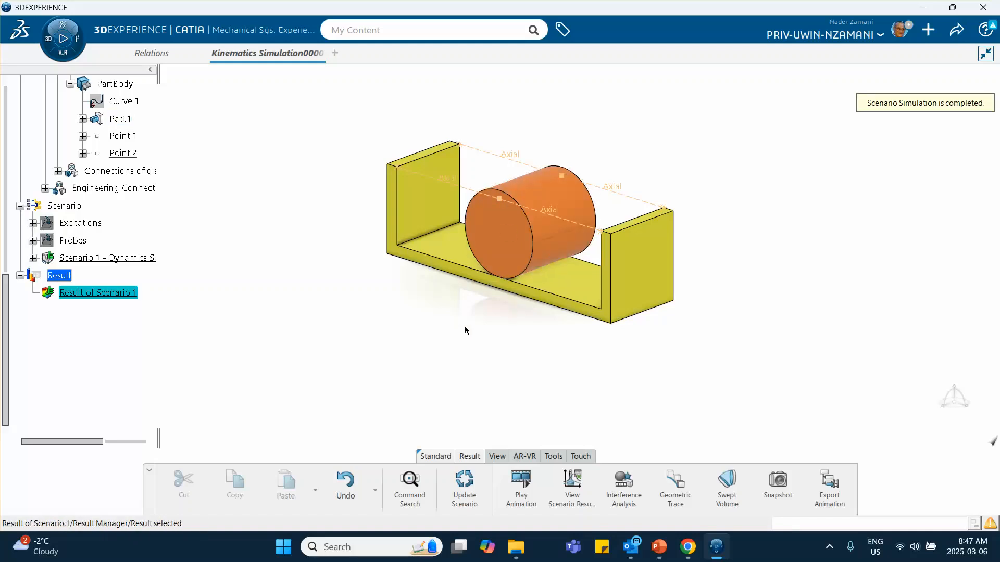
Step: Plot only the Y_Vertex position against time from the Scenario.1 results
{"action": "left_click", "coordinate": [573, 486]}
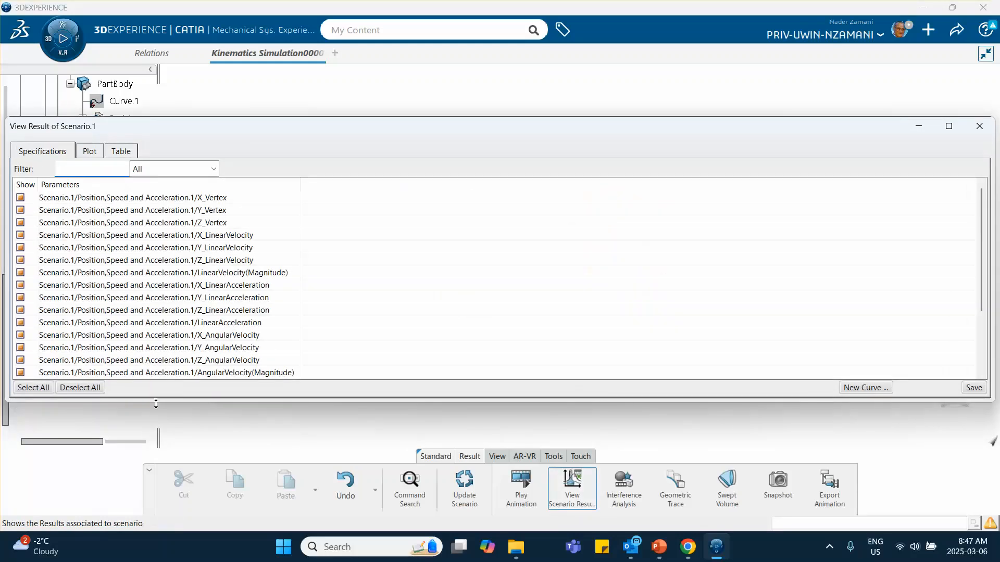
{"action": "left_click", "coordinate": [80, 389]}
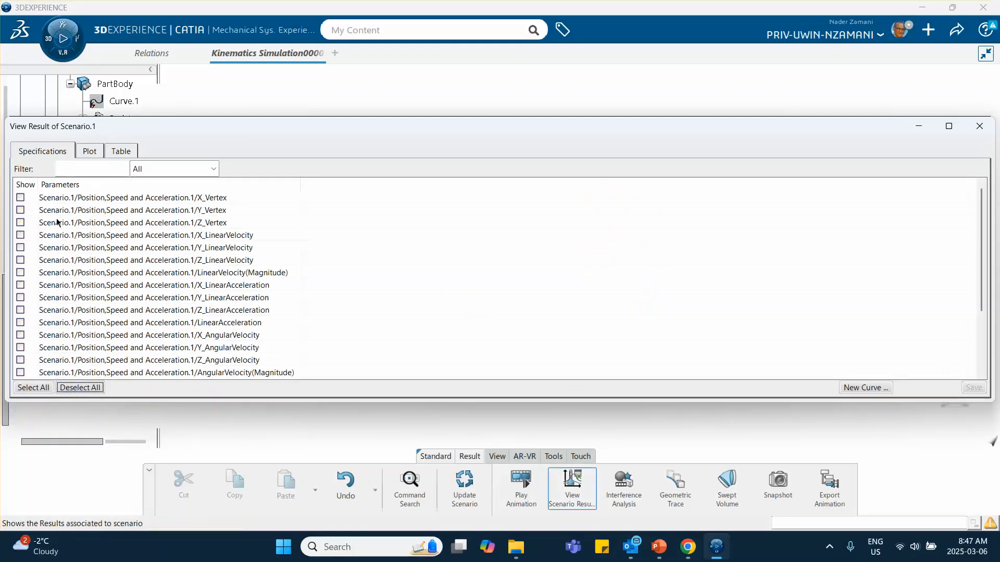
{"action": "left_click", "coordinate": [20, 211]}
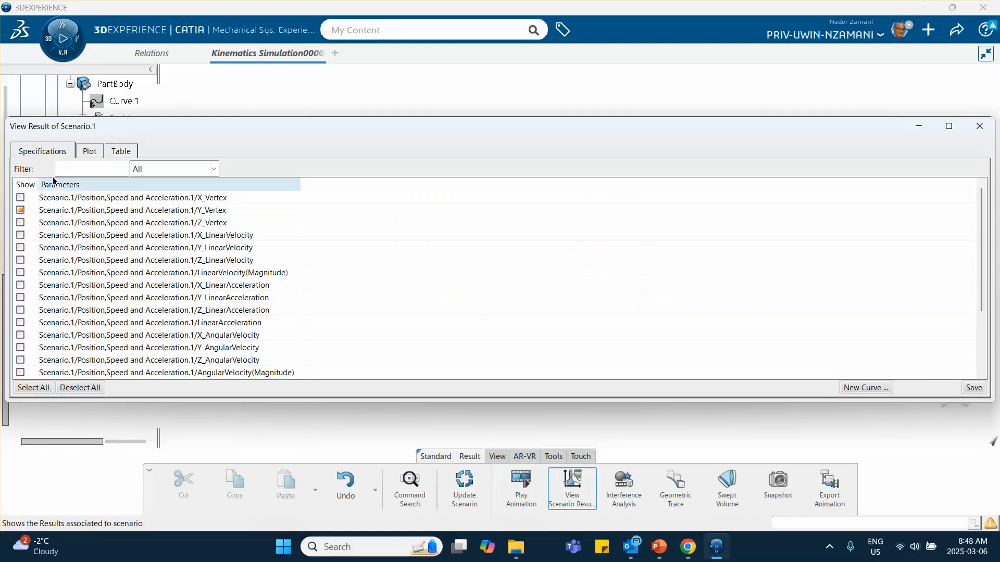
{"action": "left_click", "coordinate": [89, 152]}
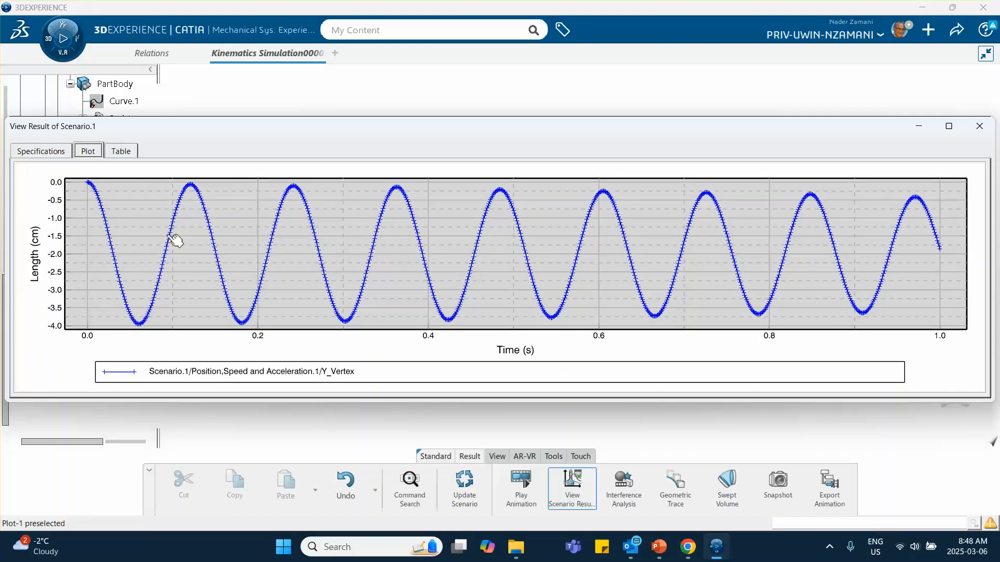
Step: Examine the tabulated Y_Vertex values over the first oscillation period and close the results
{"action": "left_click", "coordinate": [122, 152]}
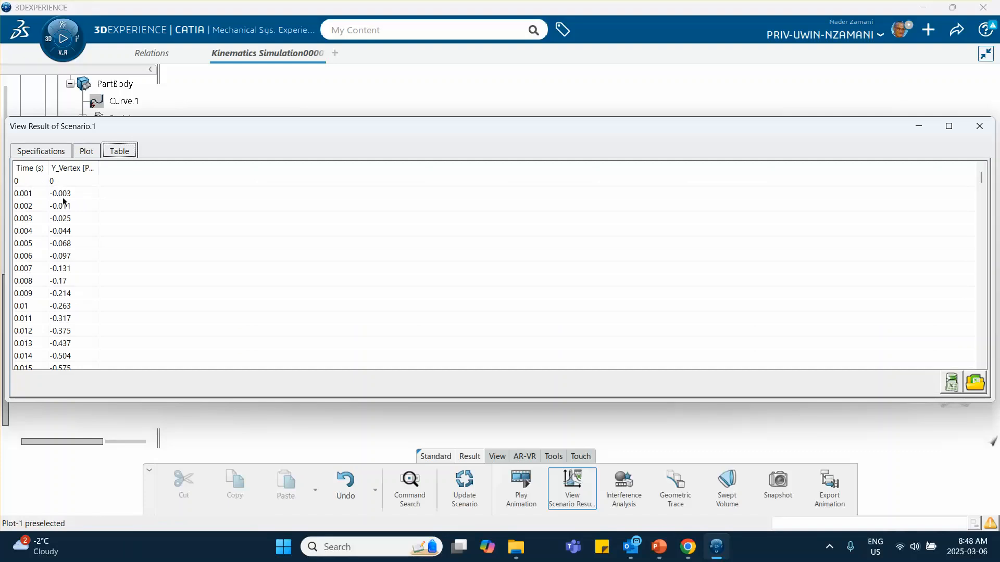
{"action": "scroll", "coordinate": [68, 211], "scroll_direction": "down", "scroll_amount": 1}
{"action": "scroll", "coordinate": [78, 203], "scroll_direction": "up", "scroll_amount": 1}
{"action": "scroll", "coordinate": [71, 208], "scroll_direction": "down", "scroll_amount": 3}
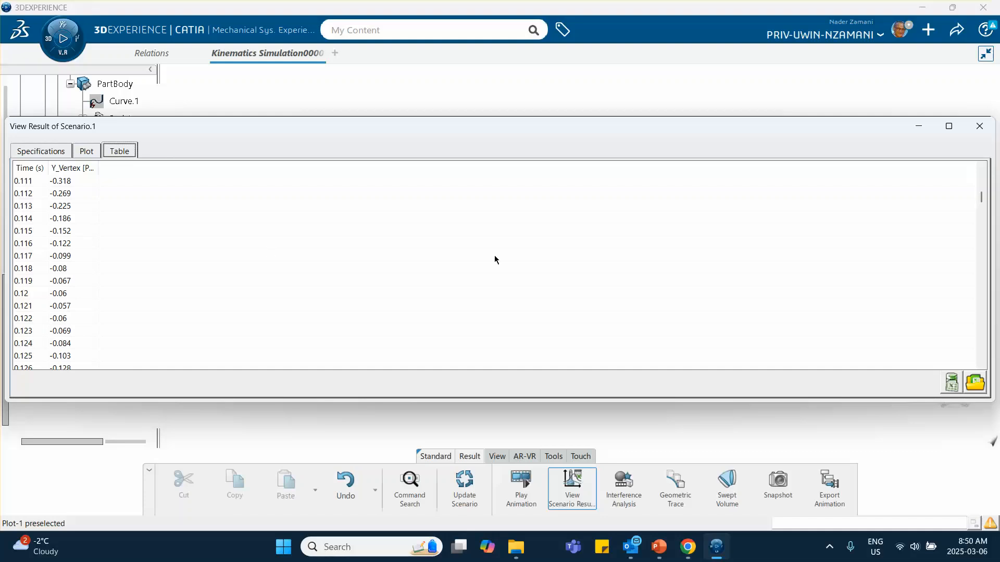
{"action": "left_click", "coordinate": [980, 126]}
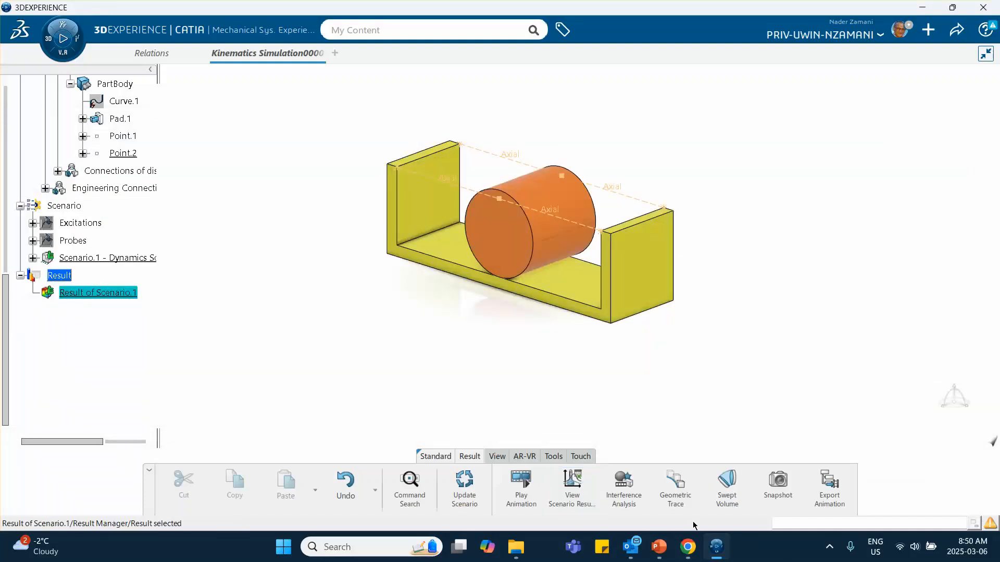